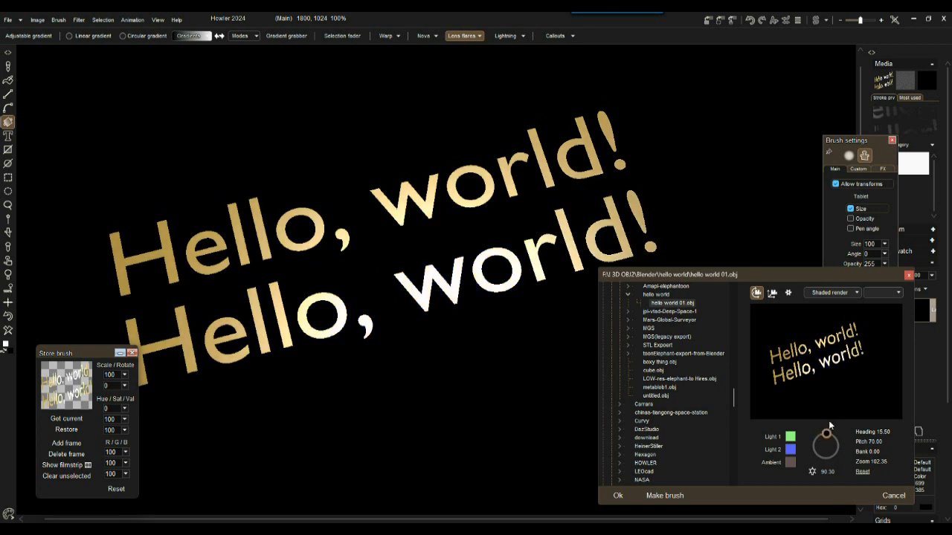
Step: Build an eight-frame animated brush from the hello world 01.obj render, shifting the light direction between frames
left_click(672, 503)
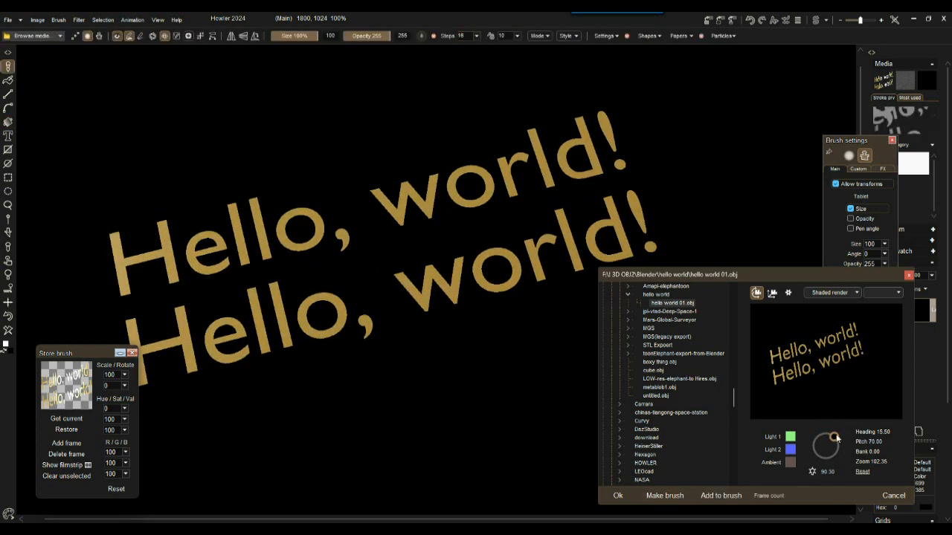
left_click_drag(837, 438, 828, 441)
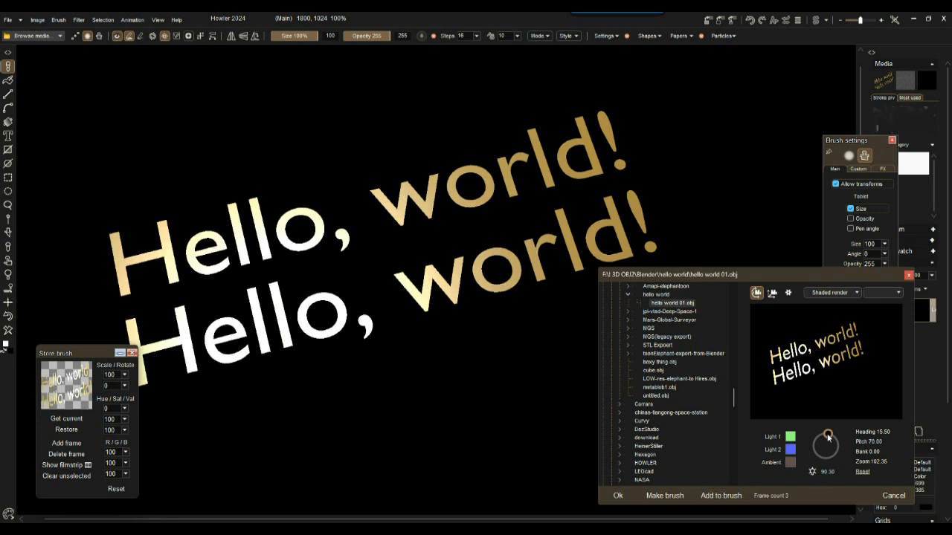
left_click(731, 493)
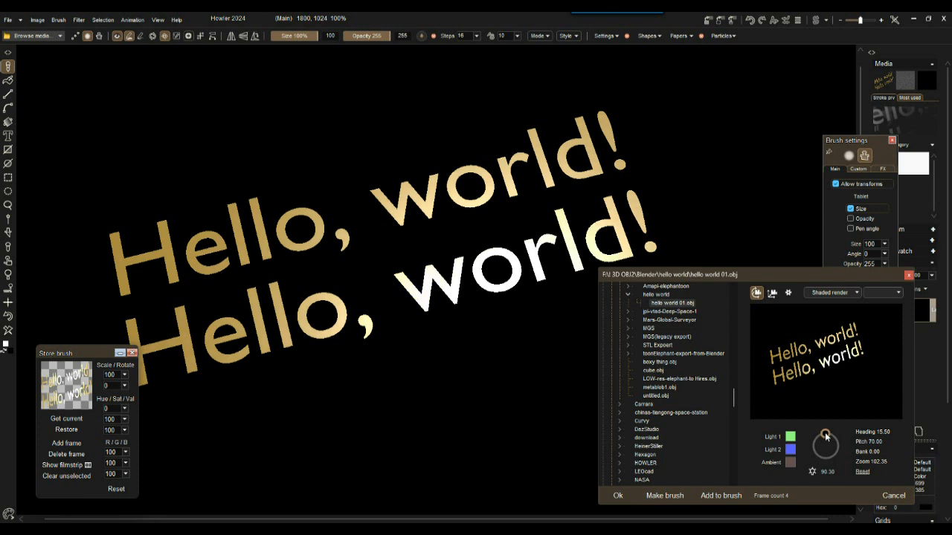
left_click(719, 496)
left_click_drag(825, 437, 821, 436)
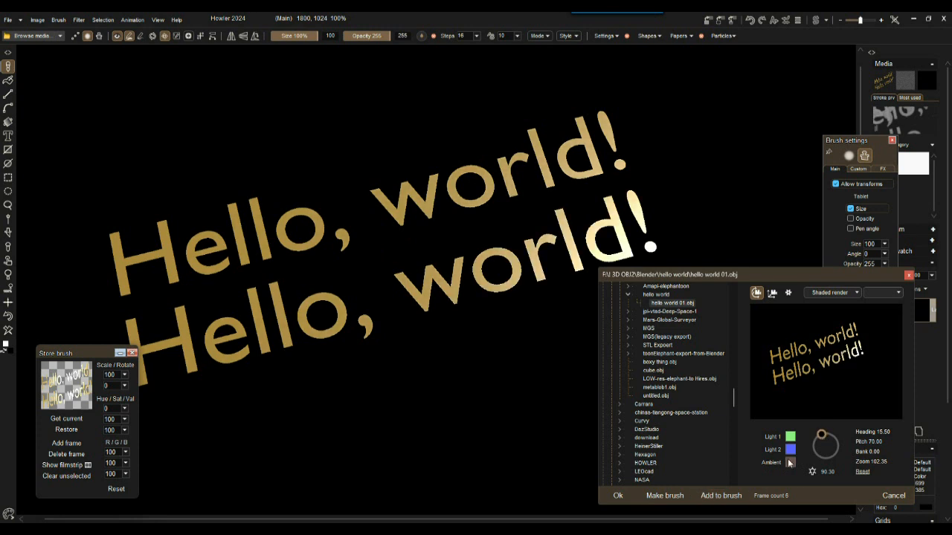
left_click(725, 497)
left_click_drag(821, 435, 819, 437)
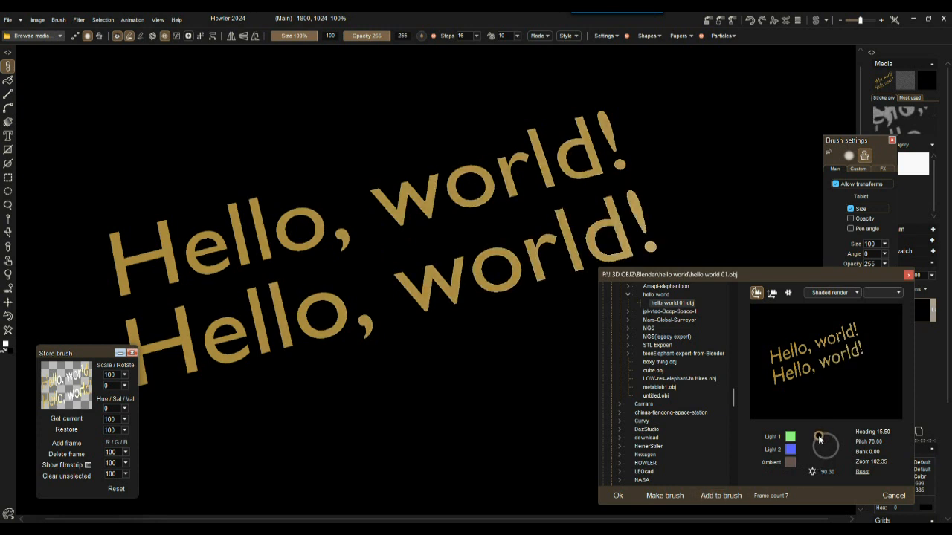
left_click_drag(819, 437, 816, 439)
left_click(721, 497)
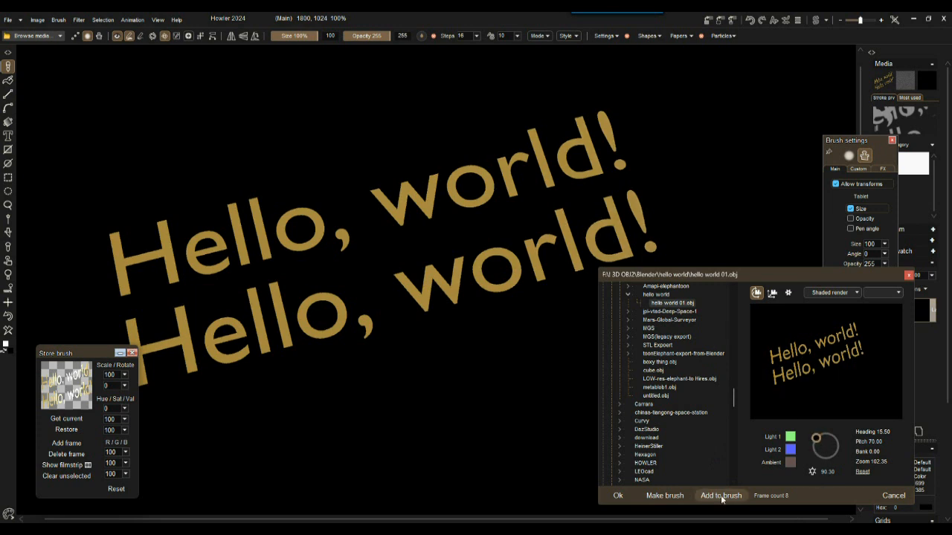
left_click(619, 497)
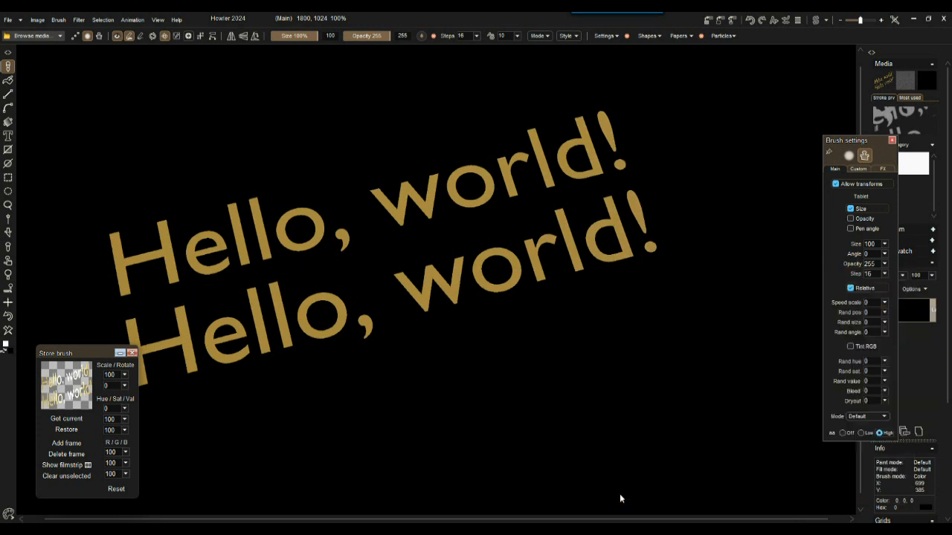
Step: Clear the canvas and fill it with overlapping strokes of the animated Hello, world! brush
left_click(6, 331)
mouse_move(60, 246)
left_mouse_down()
mouse_move(484, 412)
mouse_move(320, 446)
mouse_move(707, 297)
left_mouse_up()
left_click(6, 331)
left_click(79, 19)
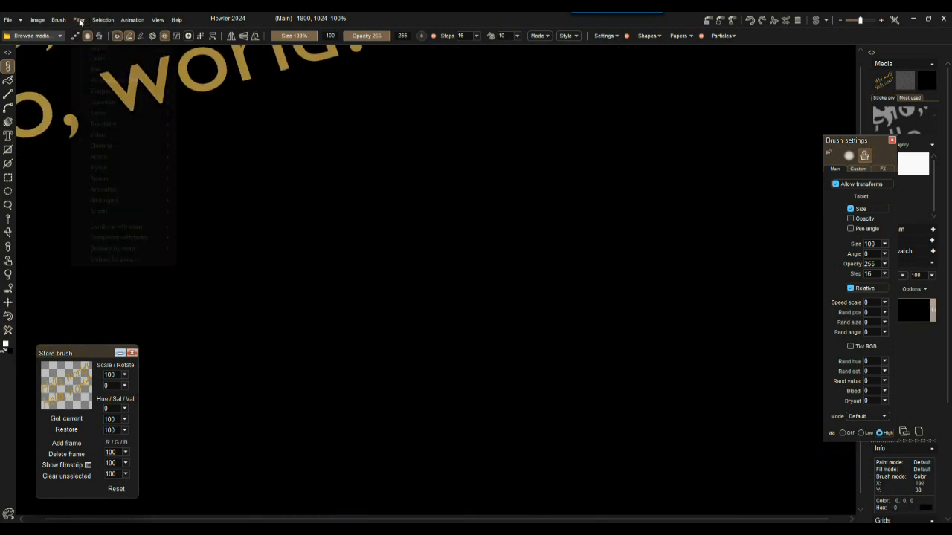
left_click(414, 137)
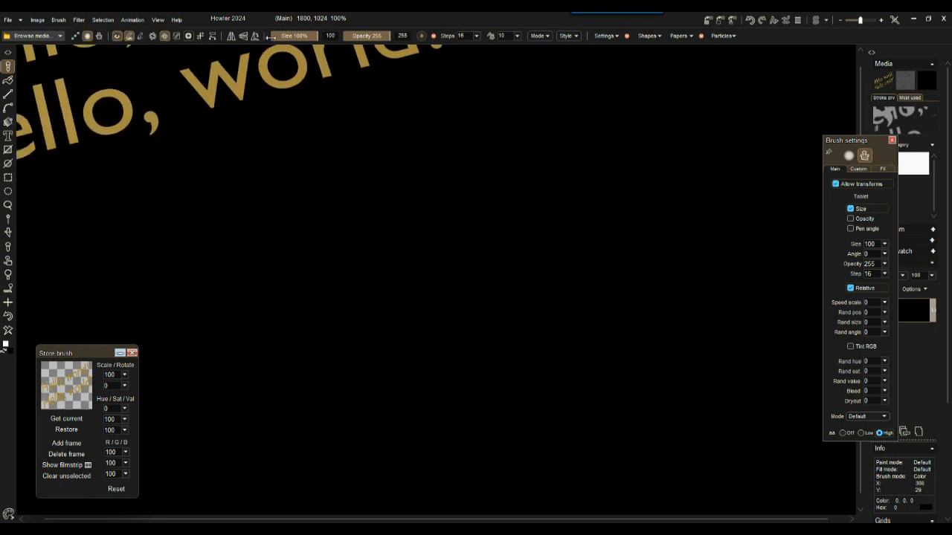
mouse_move(280, 163)
left_mouse_down()
mouse_move(666, 444)
mouse_move(84, 437)
mouse_move(536, 320)
left_mouse_up()
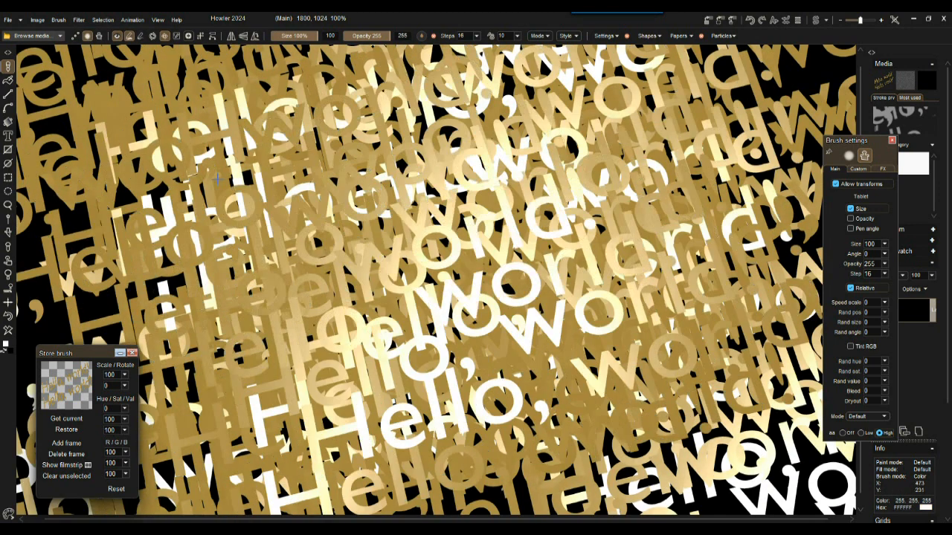
Step: Run the 3D Designer transform filter on the painted text and set its heading to -12
left_click(82, 23)
mouse_move(125, 123)
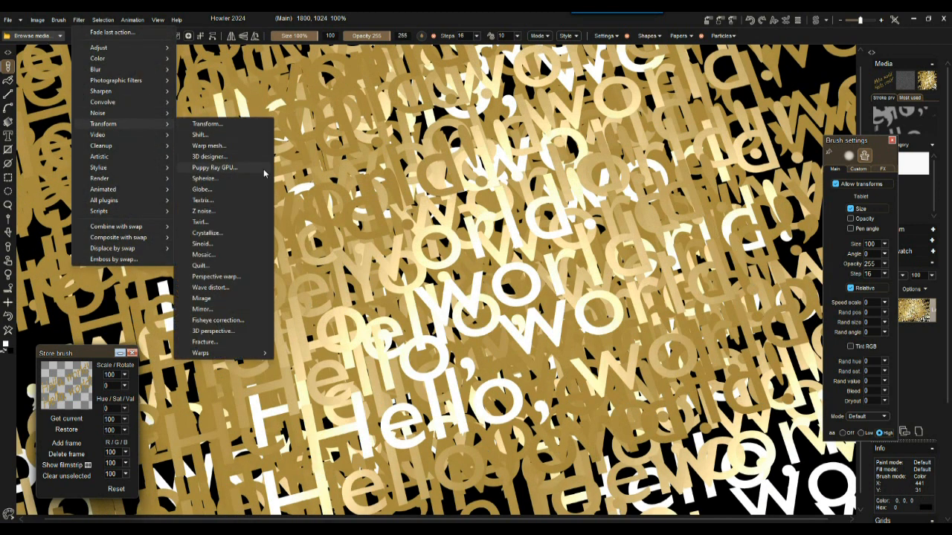
left_click(218, 167)
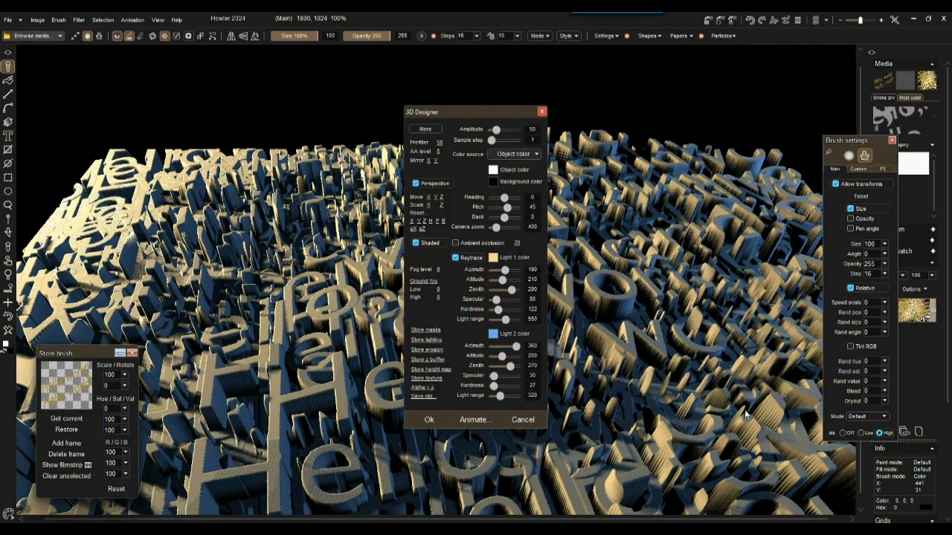
left_click_drag(458, 113, 131, 63)
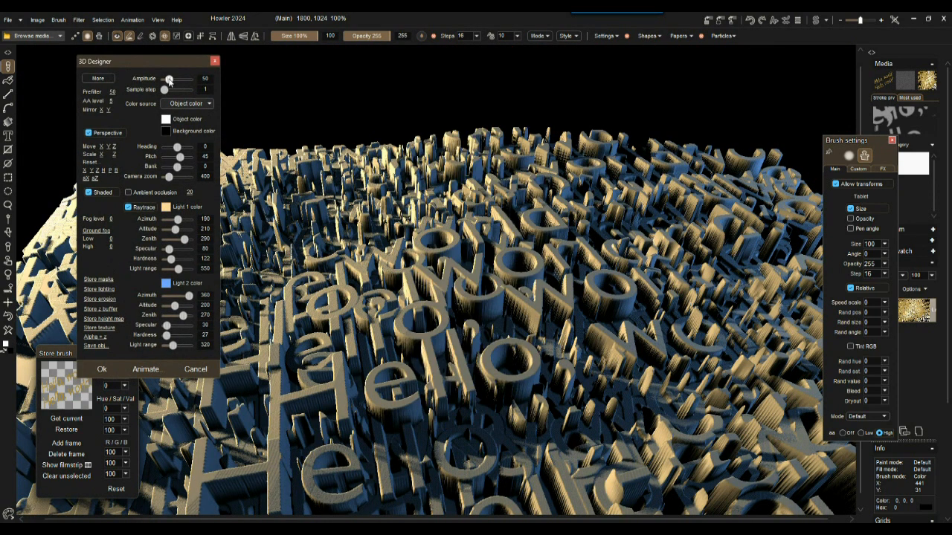
left_click_drag(177, 147, 175, 147)
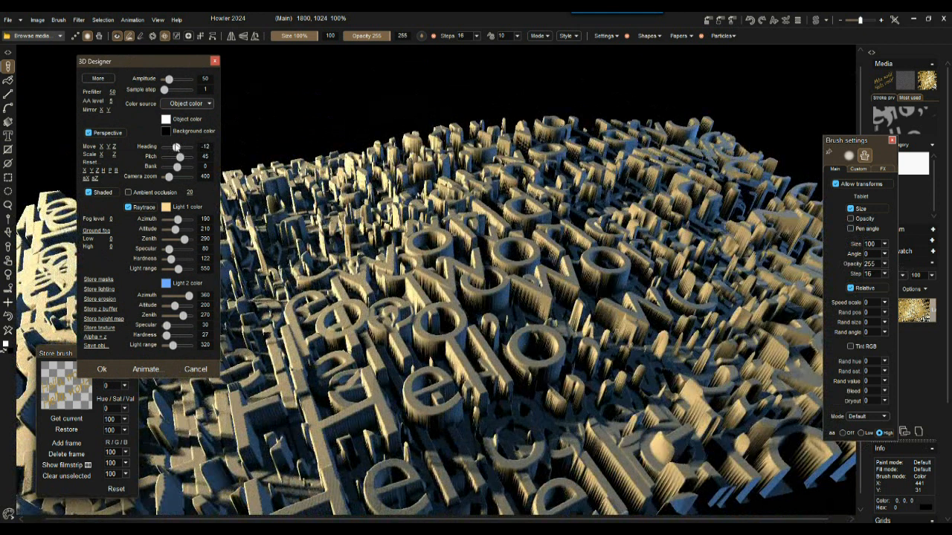
Step: Enable ambient occlusion and set the prefilter to 100 in the 3D Designer
left_click(145, 194)
left_click(170, 199)
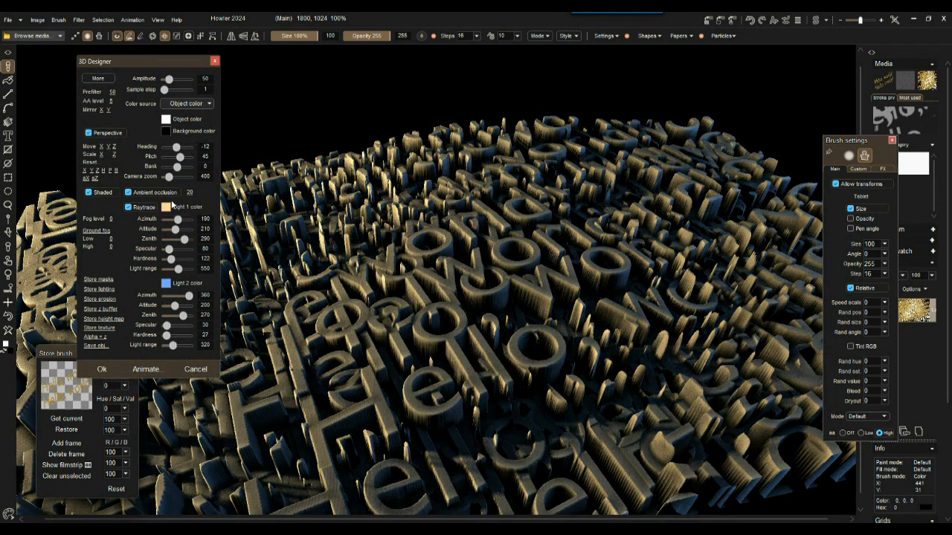
left_click_drag(112, 92, 148, 93)
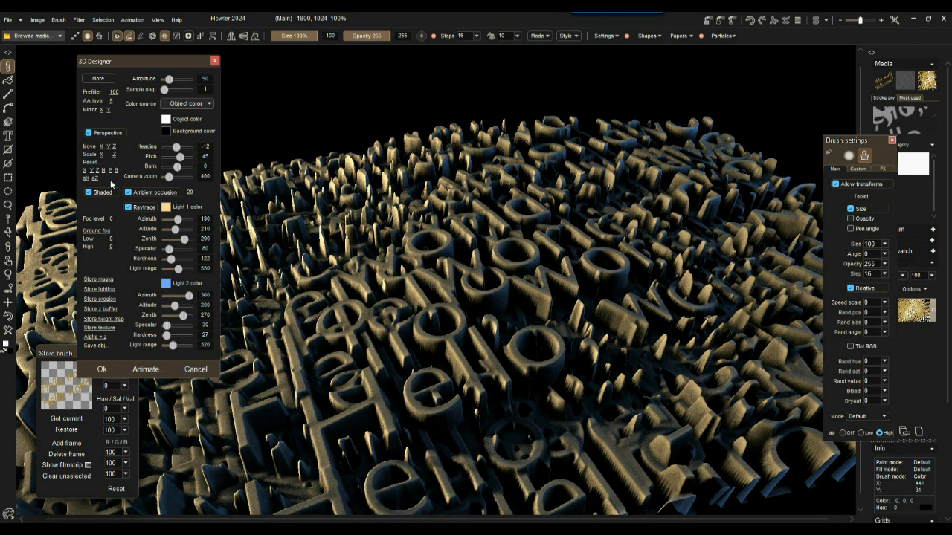
Step: Set light 1 azimuth to 220, light 2 altitude to 408 and light 2 zenith to 139, and apply the 3D render
left_click_drag(181, 221, 184, 220)
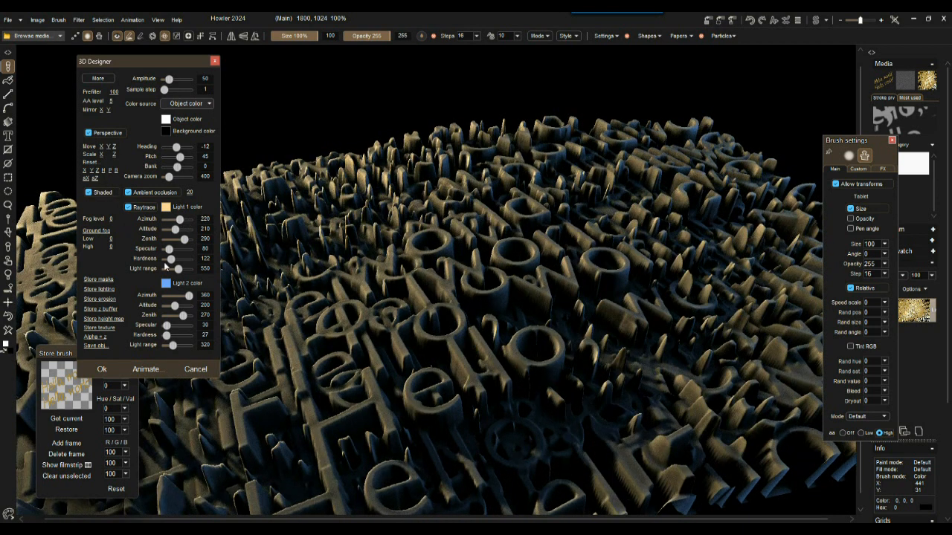
mouse_move(176, 306)
left_mouse_down()
mouse_move(184, 306)
mouse_move(175, 315)
left_mouse_up()
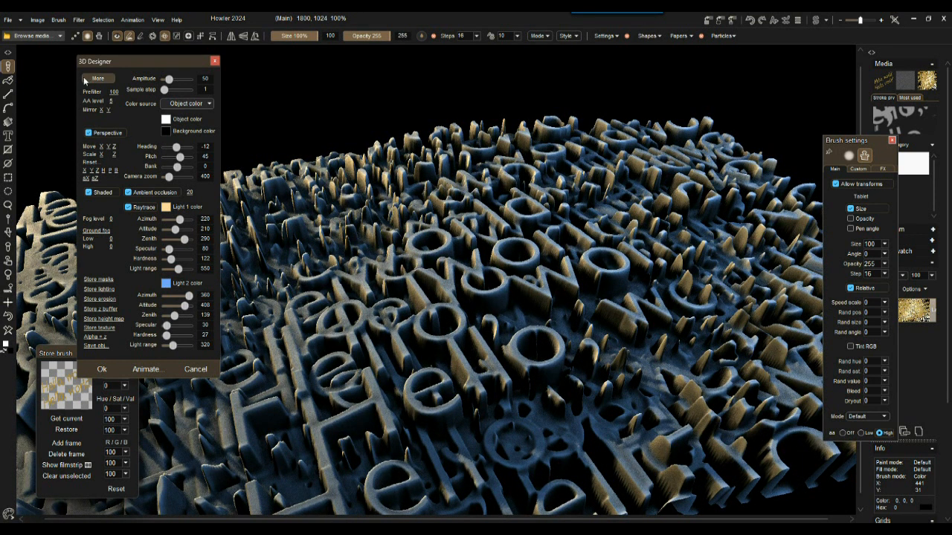
left_click(107, 368)
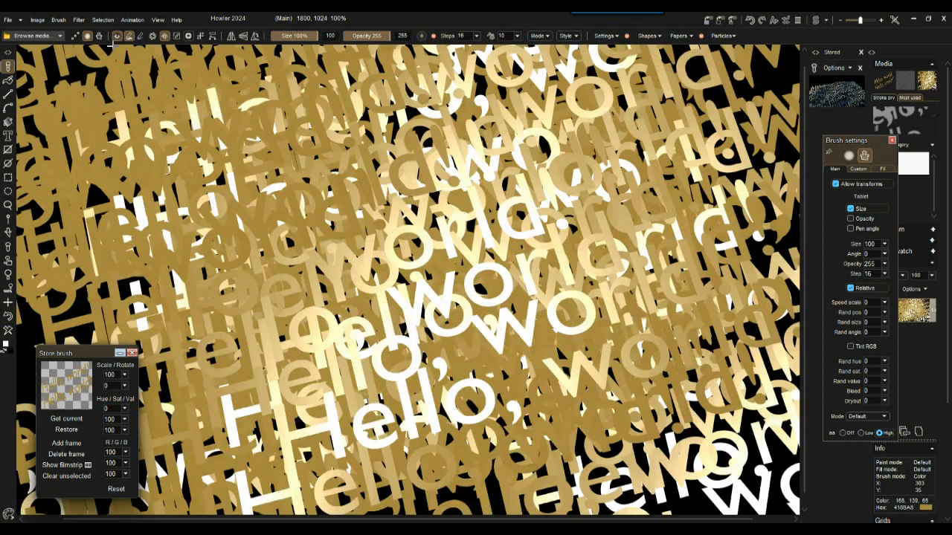
Step: Load the flat painted text into the Puppy Ray GPU renderer and move its dialog off the canvas center
left_click(79, 19)
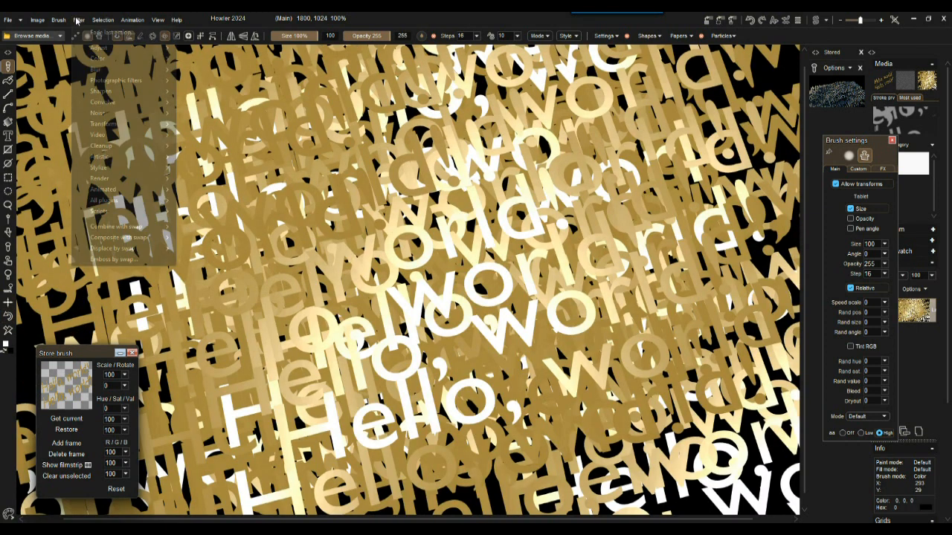
mouse_move(103, 124)
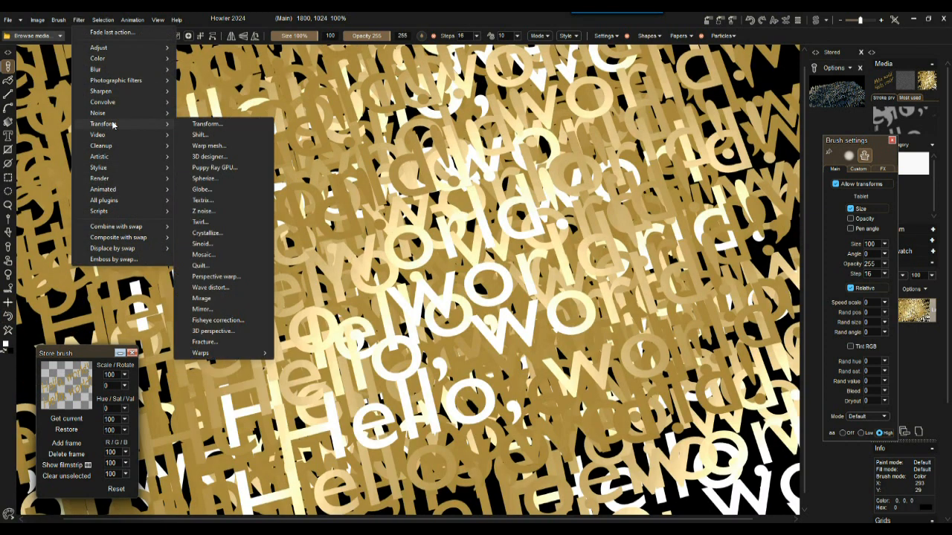
left_click(223, 169)
left_click_drag(496, 133, 145, 184)
Step: Move and rotate the render camera to look down across the extruded letters and the water between them
left_click(70, 329)
left_click_drag(84, 252, 233, 198)
left_click(54, 333)
left_click_drag(132, 235, 60, 395)
left_click(70, 329)
left_click_drag(125, 253, 499, 248)
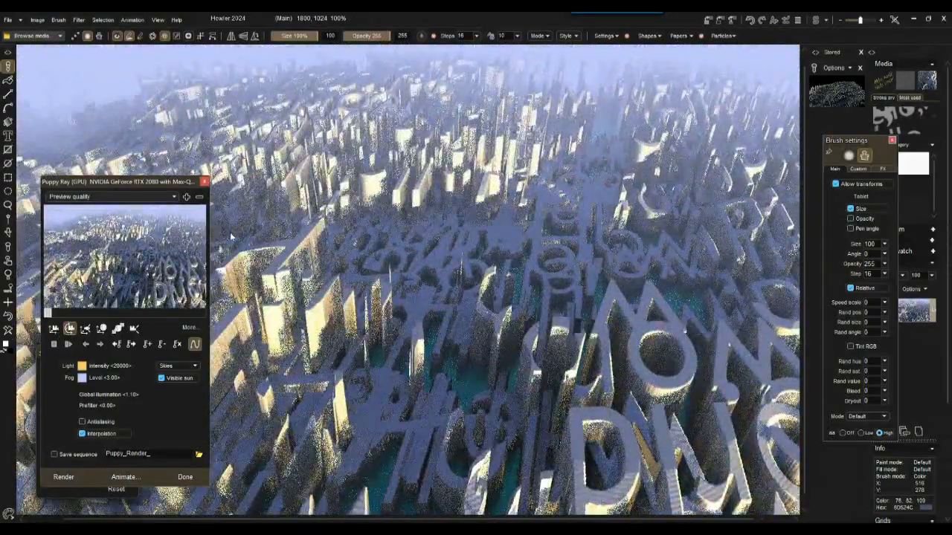
left_click_drag(182, 233, 9, 239)
left_click_drag(144, 251, 55, 209)
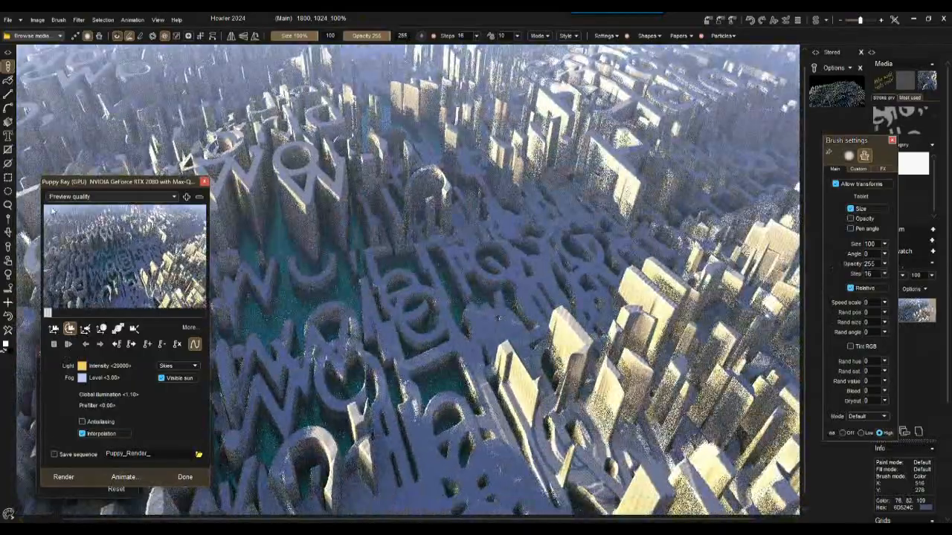
Step: Raise the water level around the letters and expand the additional Puppy Ray settings
left_click(119, 328)
left_click_drag(121, 260, 121, 281)
left_click(103, 329)
left_click(189, 328)
left_click_drag(124, 184, 669, 193)
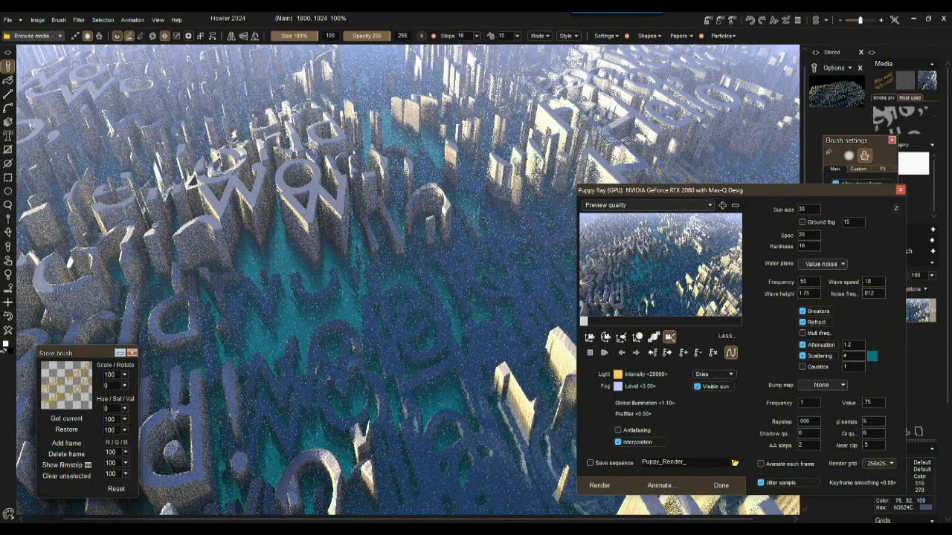
Step: Set the fog level to 3.50, turn on ground fog and set the sun size to 123
left_click(670, 337)
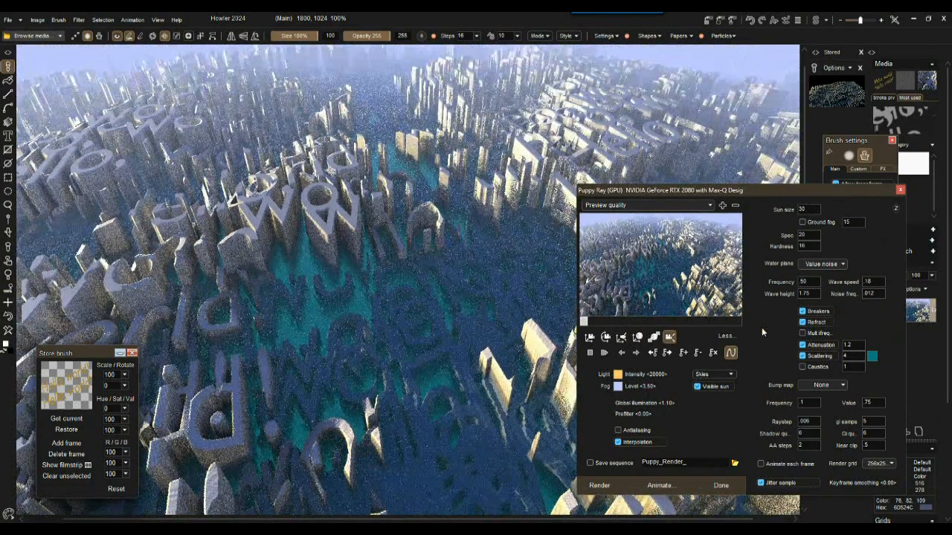
left_click(802, 222)
left_click(801, 209)
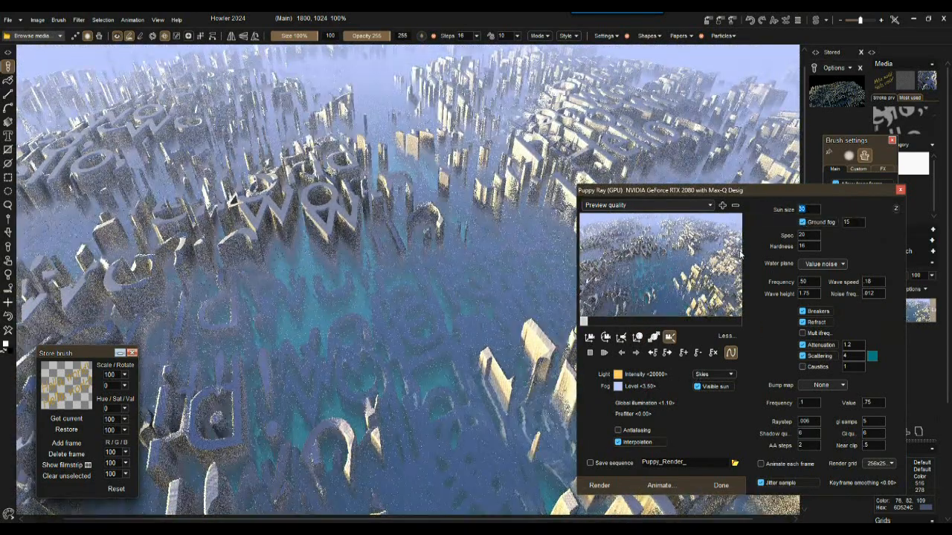
Step: Tilt the camera up to the horizon, bring it low over the letter blocks and reposition the sun
left_click(622, 337)
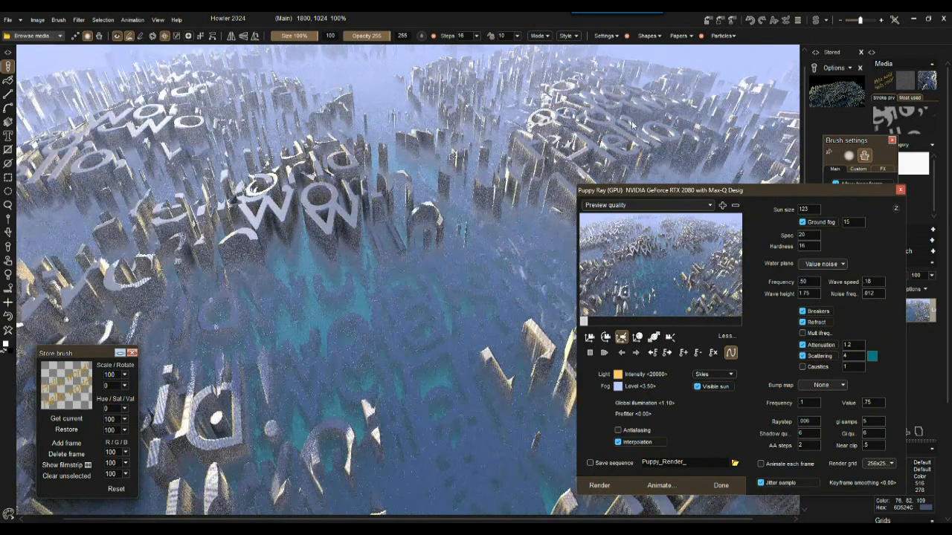
left_click(606, 337)
left_click_drag(697, 328, 665, 303)
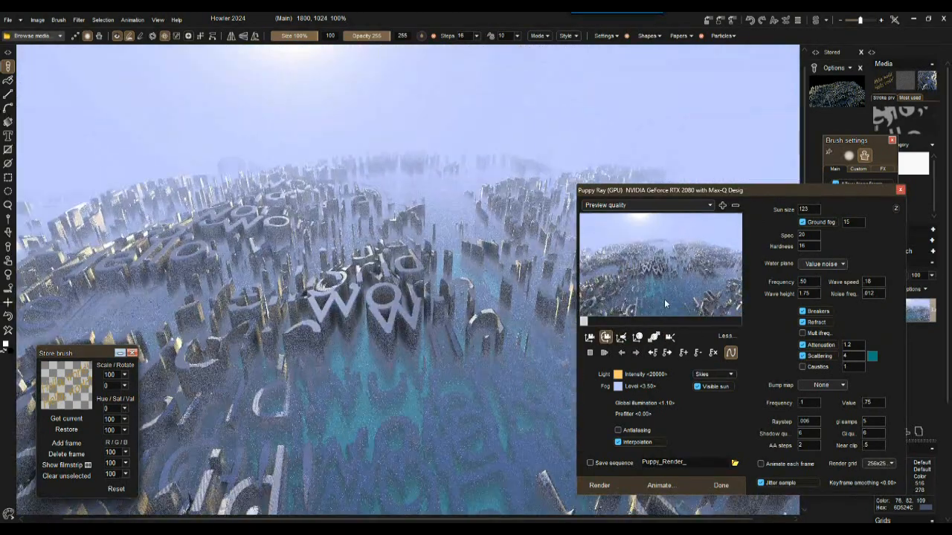
left_click(621, 338)
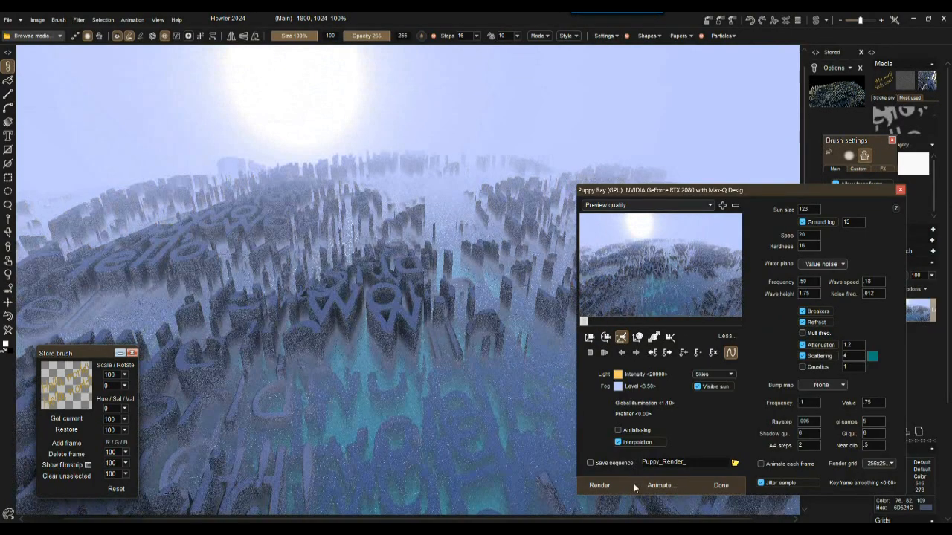
left_click_drag(627, 290, 587, 53)
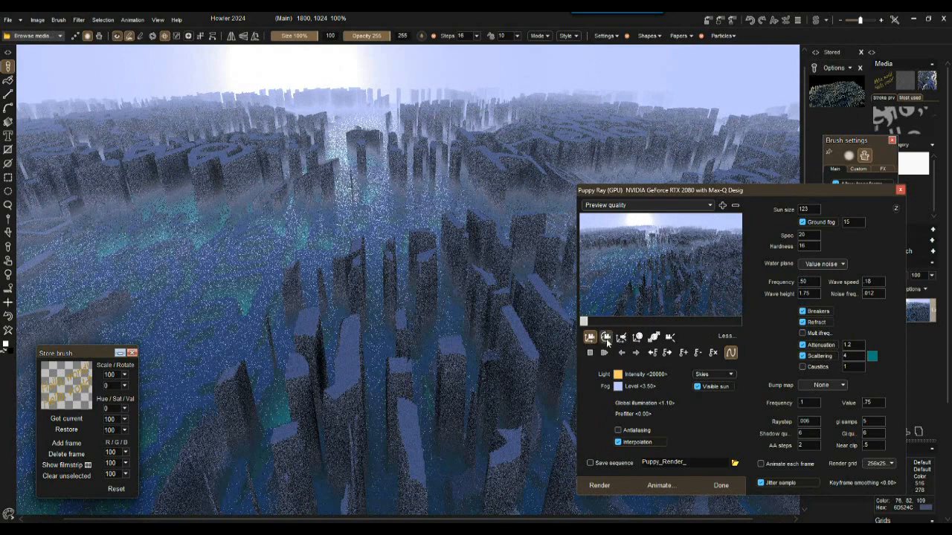
left_click_drag(677, 281, 665, 65)
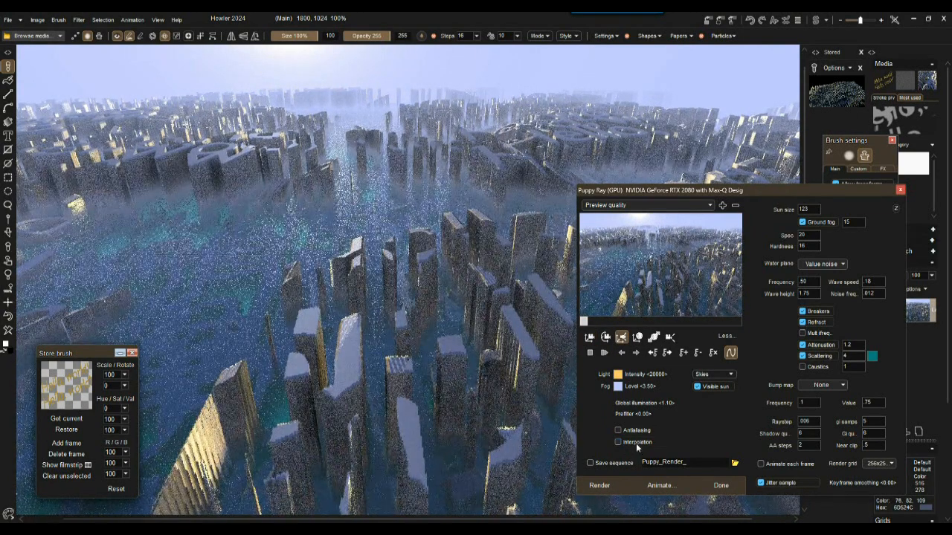
Step: Set the render prefilter to 0.20 and reposition the camera over the densely packed curved letters
left_click_drag(646, 414, 692, 414)
left_click_drag(659, 269, 842, 131)
left_click(604, 342)
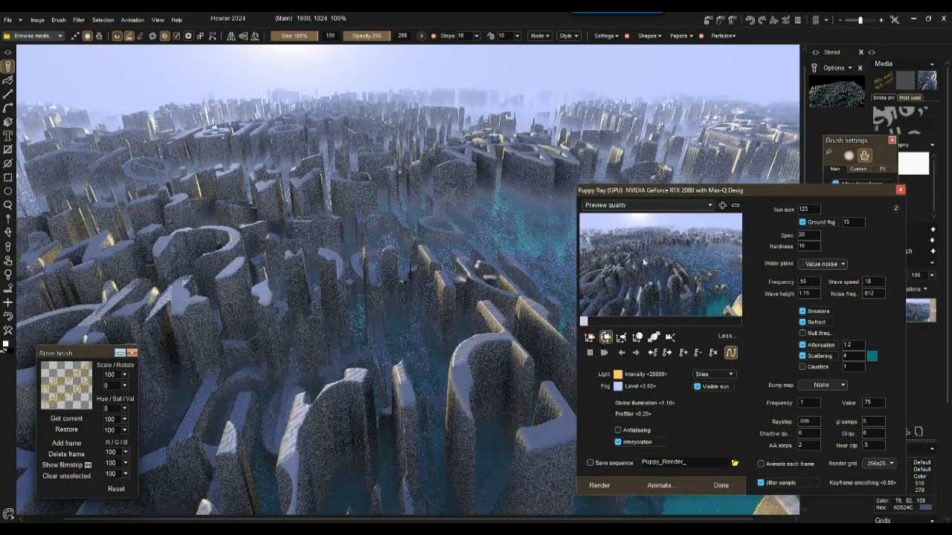
left_click_drag(637, 275, 643, 289)
Step: Choose a warm pink sunset sky and tilt the camera to bring the sun into frame
left_click(719, 377)
left_click(746, 381)
left_click_drag(688, 230, 719, 214)
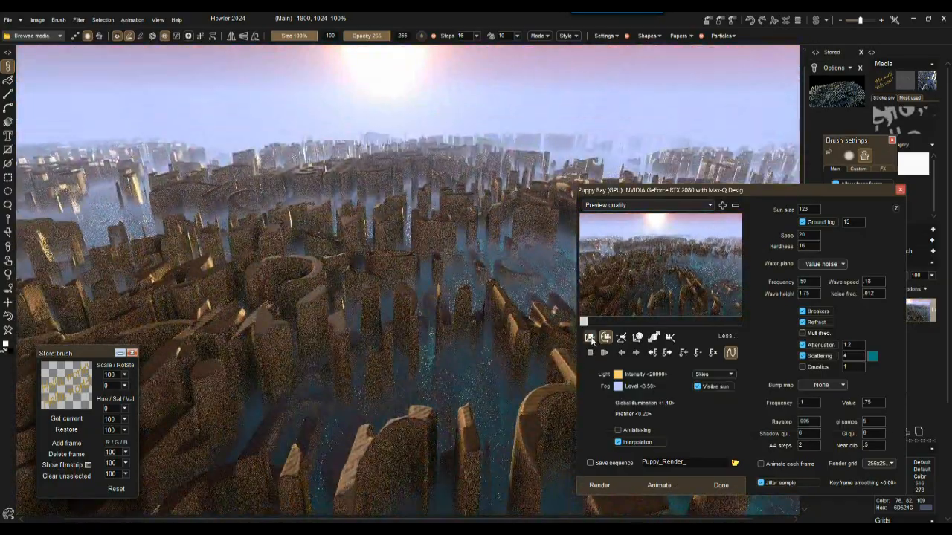
Step: Move the camera out over the open water and lower the letter blocks toward the water surface
left_click(591, 339)
left_click_drag(645, 276, 552, 324)
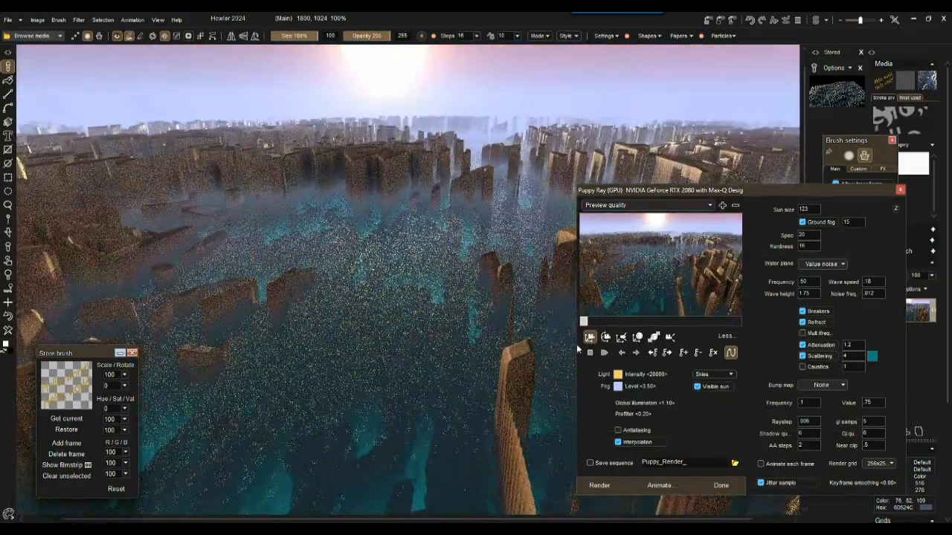
mouse_move(645, 269)
left_mouse_down()
mouse_move(644, 310)
mouse_move(645, 272)
left_mouse_up()
Step: Set the render quality to Final render and move the camera in among the letter blocks
left_click(632, 205)
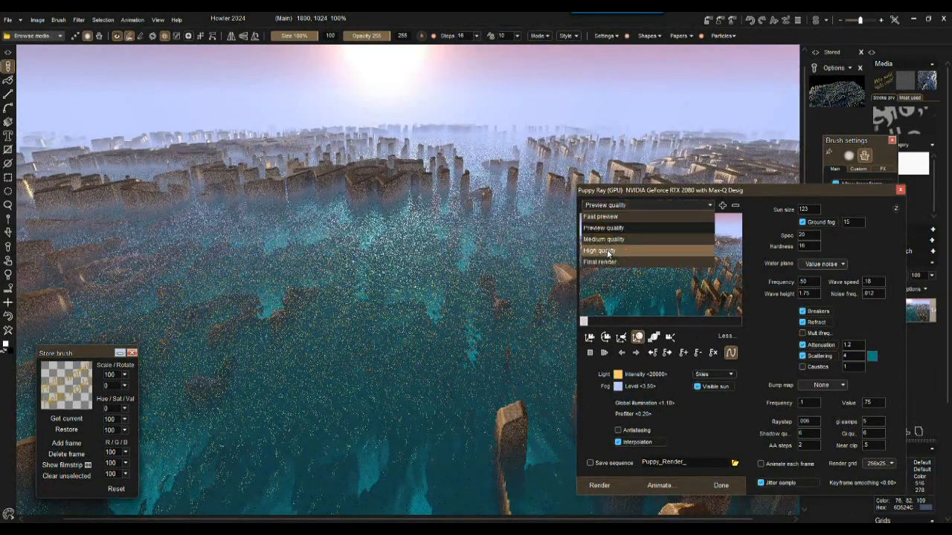
left_click(594, 262)
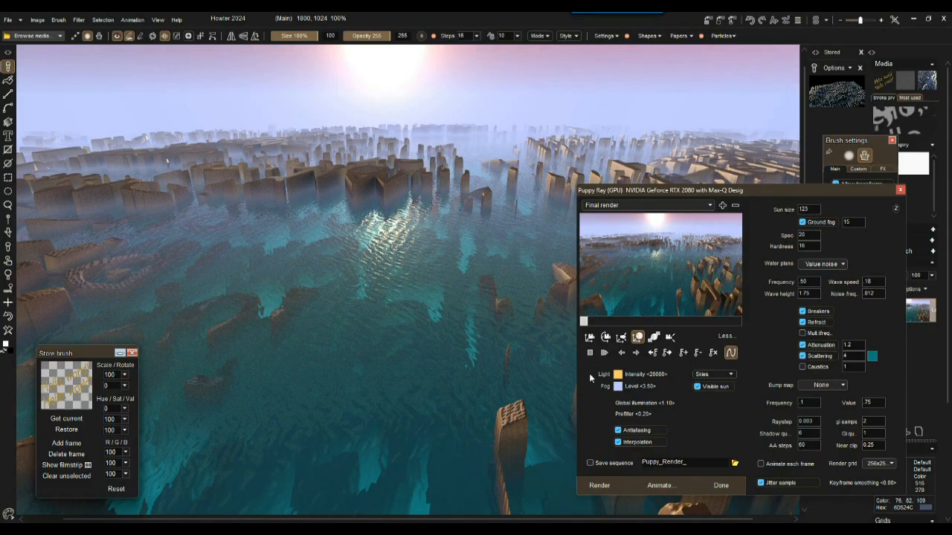
left_click_drag(639, 299, 619, 212)
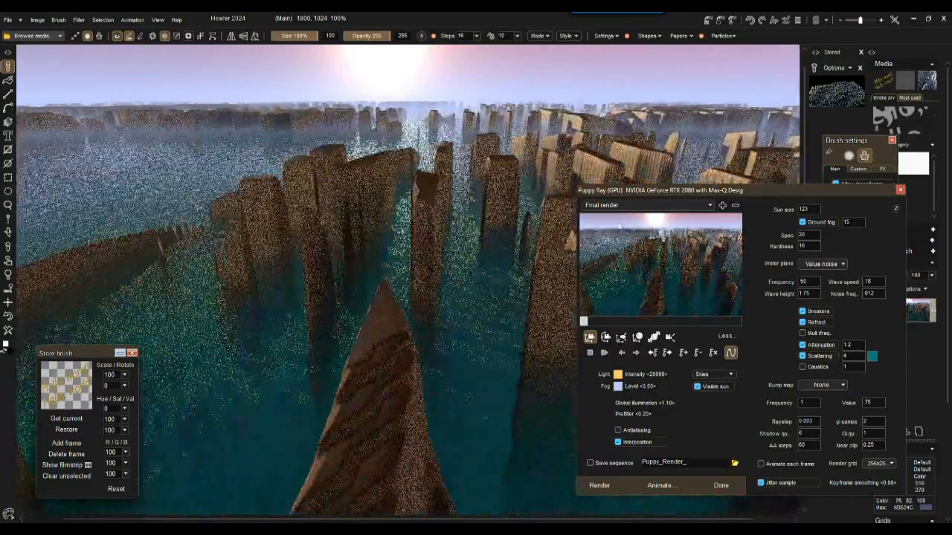
Step: Apply the Pitted bump map to the blocks and turn the camera toward the tall pillars with a slanted horizon
left_click(831, 387)
left_click(834, 418)
left_click_drag(695, 294, 715, 358)
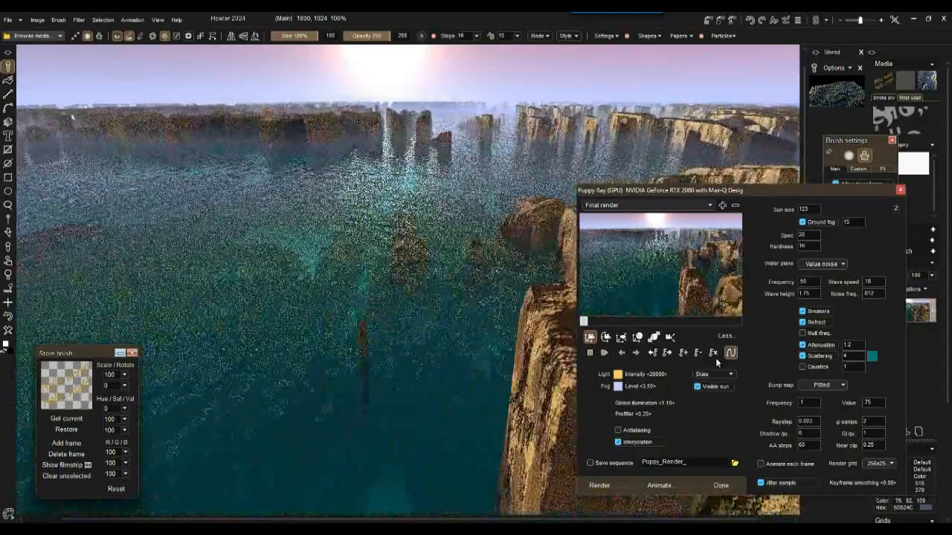
left_click_drag(626, 257, 587, 281)
left_click(605, 340)
left_click_drag(658, 254, 644, 280)
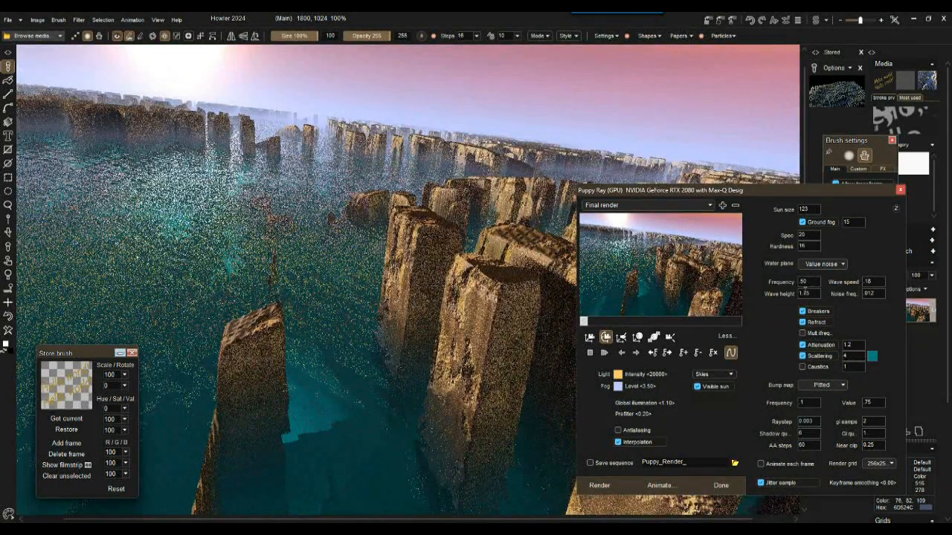
Step: Set the wave height to 3, specularity to 55 and hardness to 9, and tilt the camera up slightly
left_click_drag(705, 276, 704, 274)
key("Return")
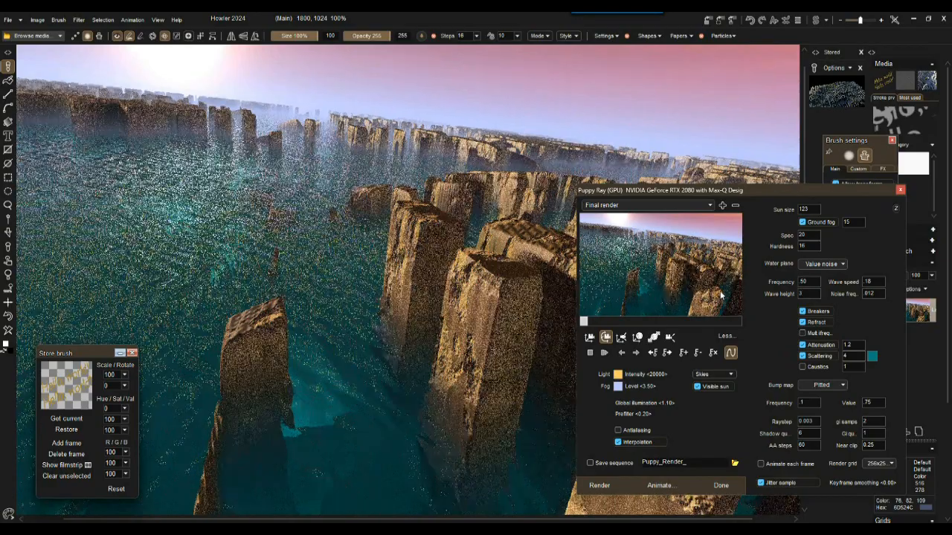
type("55")
key("Tab")
left_click_drag(685, 310, 718, 358)
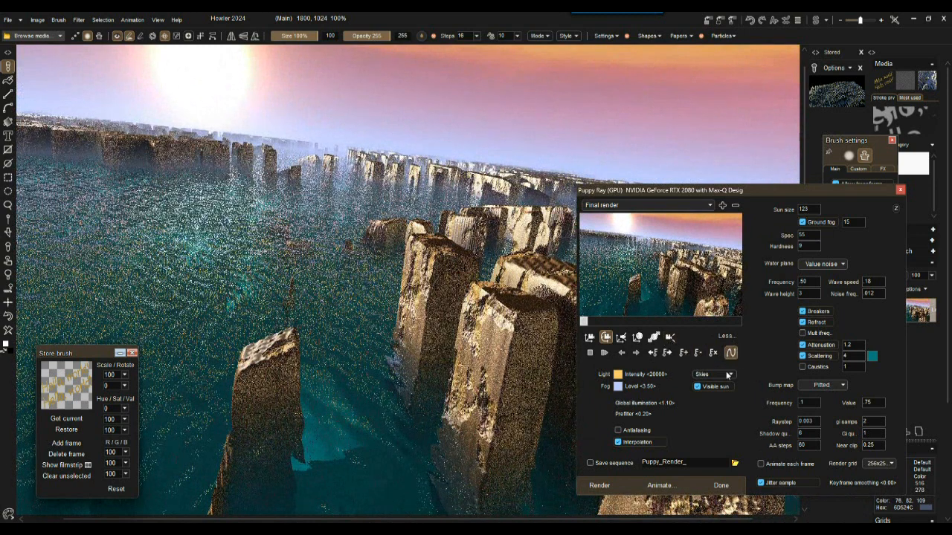
Step: Try the red setting-sun sky and the grey cloudy sky behind the blocks
left_click(714, 374)
left_click(850, 387)
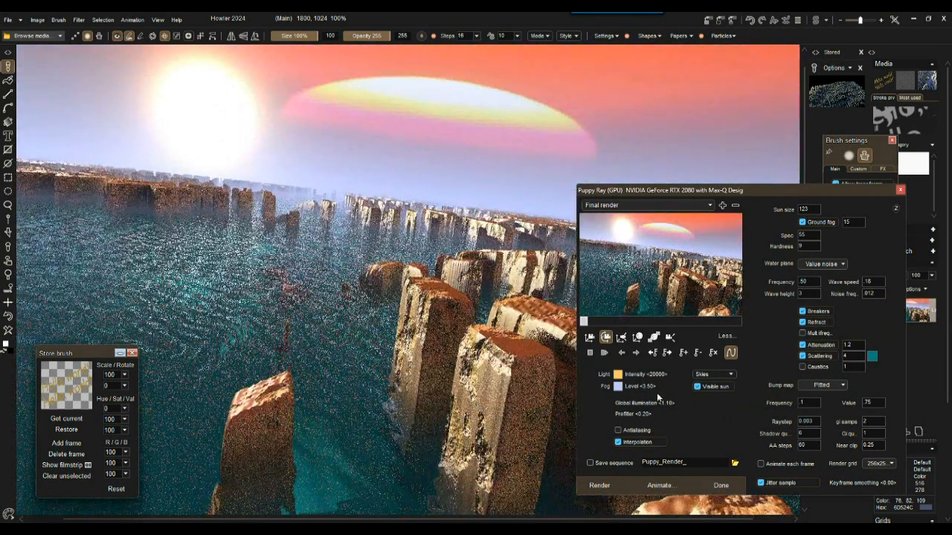
left_click(714, 374)
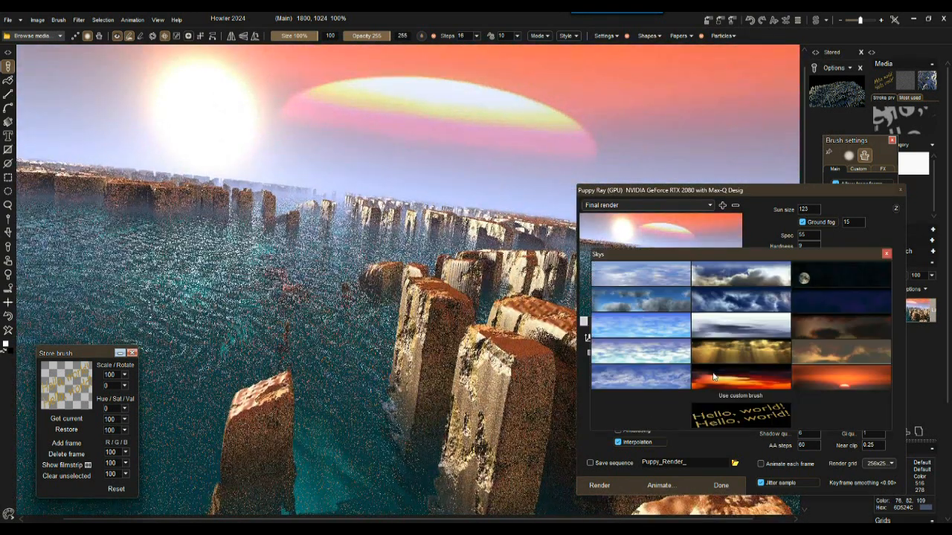
left_click(738, 275)
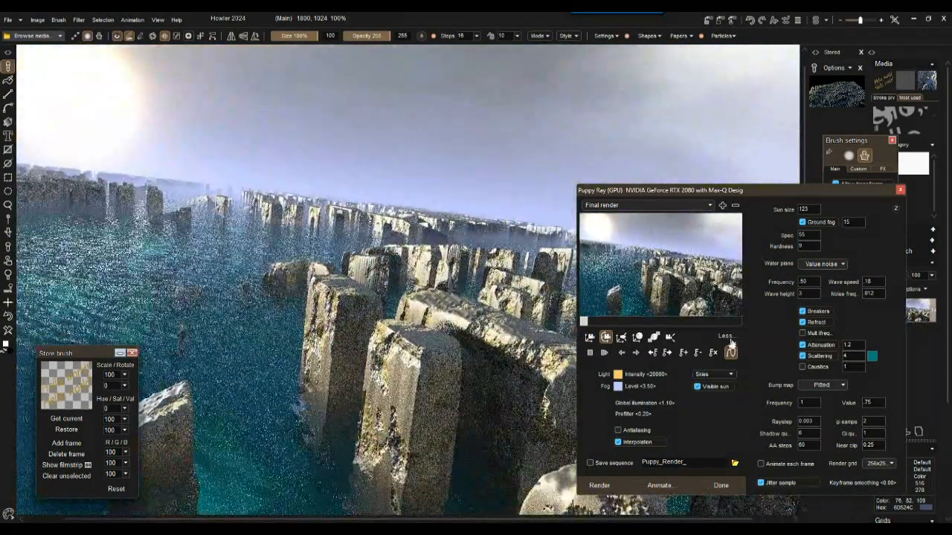
Step: Choose the streaked orange sunset sky and set the Raystep to 0.002
left_click(714, 375)
left_click(755, 388)
left_click_drag(699, 257, 701, 260)
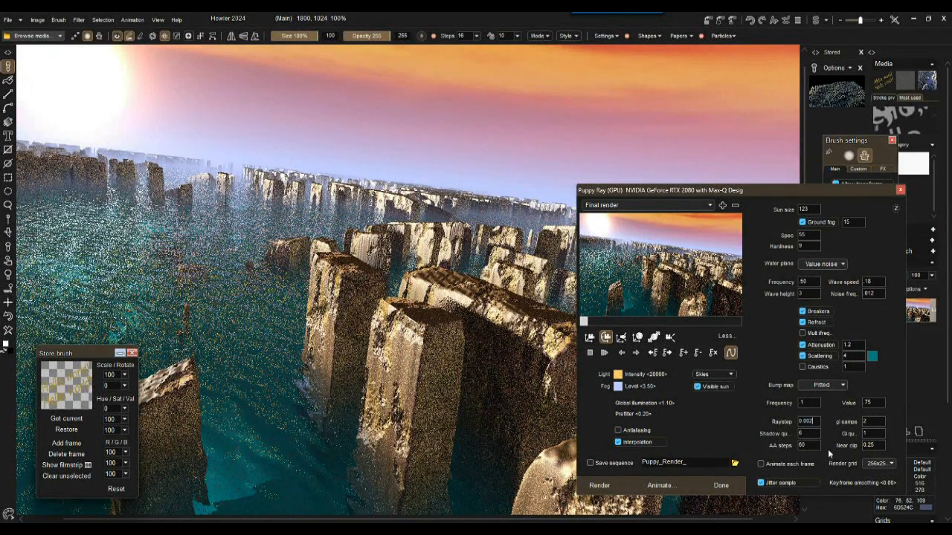
Step: Try the Riverbed bump map on the blocks and view it from closer among the pillars
left_click(827, 386)
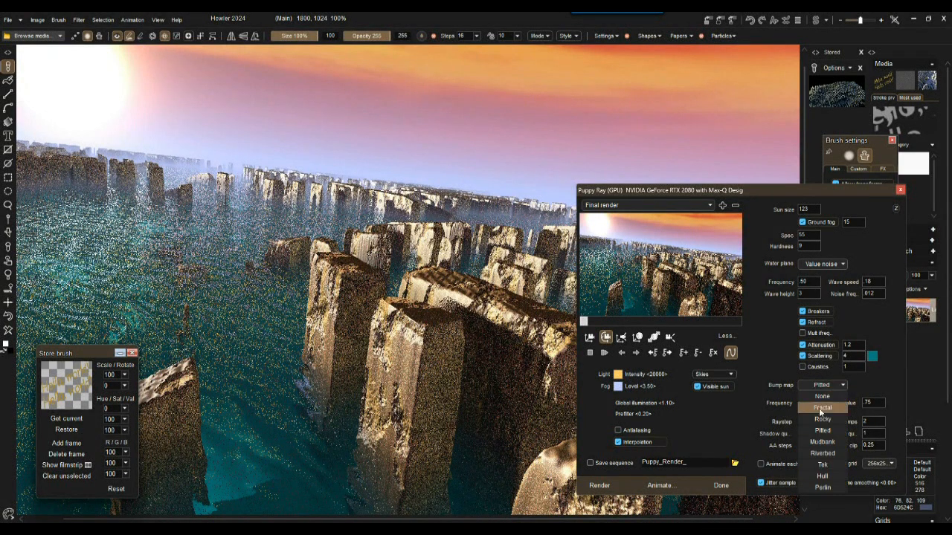
left_click(826, 452)
left_click_drag(676, 299, 709, 392)
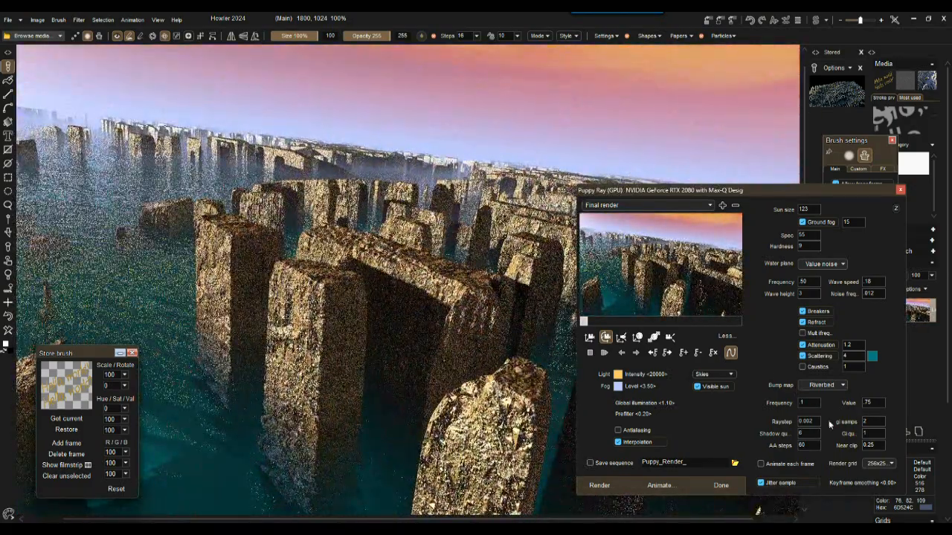
Step: Return the bump map to Pitted, and set scattering to 12 with a darker teal colour and caustics to 12
left_click(821, 385)
left_click(836, 430)
left_click(872, 356)
left_click(556, 221)
left_click(601, 485)
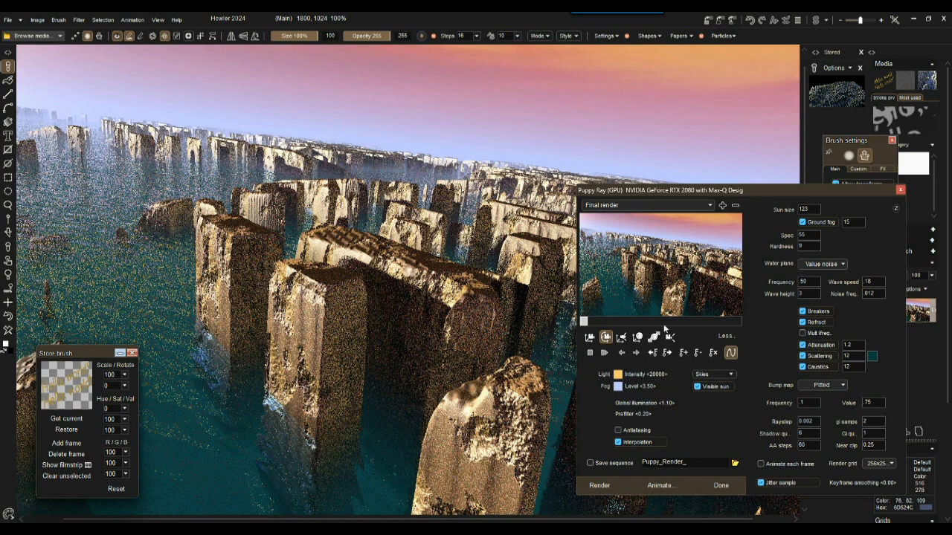
Step: Shift the camera over the blocks and change the water plane to Perlin noise
left_click(589, 336)
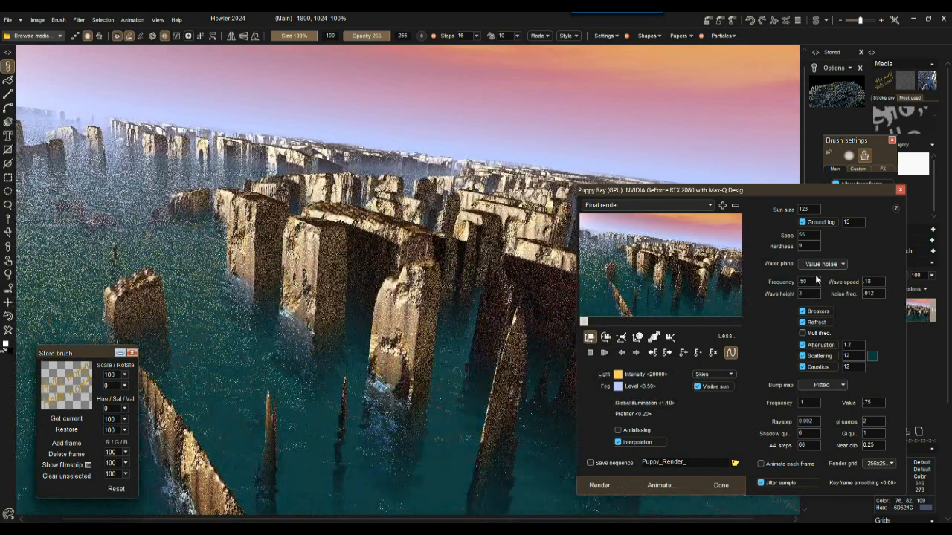
left_click(822, 264)
left_click(818, 296)
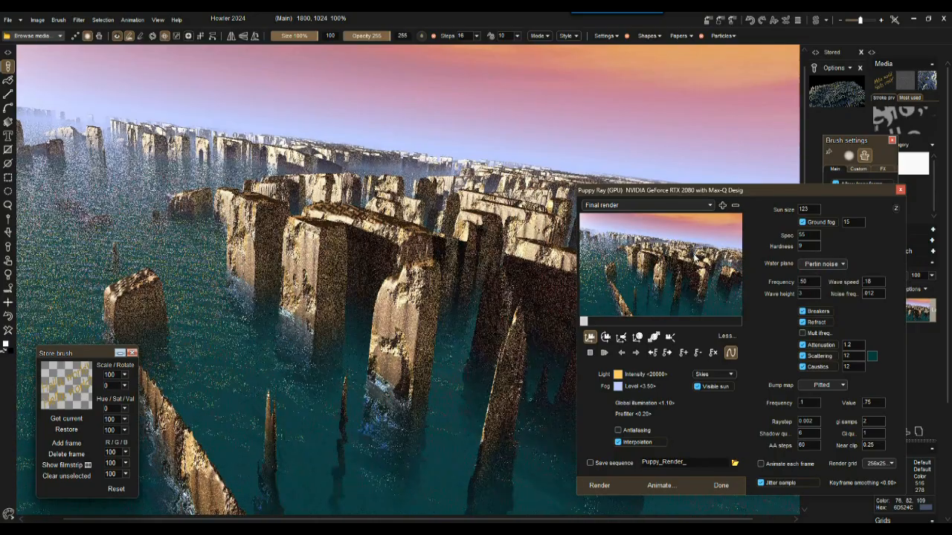
Step: Reframe the camera so the sun stands over the open water beside the row of blocks
left_click_drag(696, 257, 702, 255)
left_click_drag(701, 262, 704, 262)
left_click(670, 337)
left_click_drag(656, 289, 654, 277)
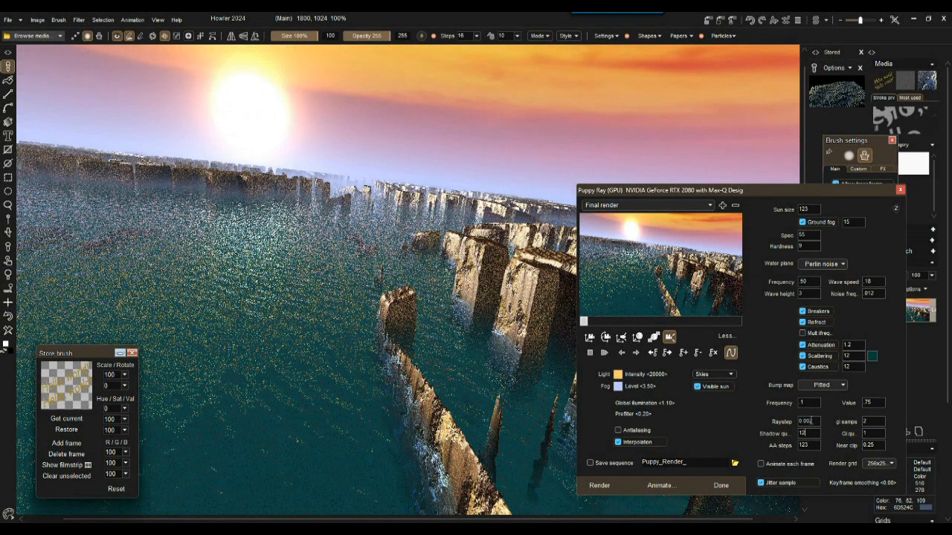
Step: Render the final image with antialiasing, Raystep 0.0015, shadow quality 12 and 123 AA steps, and close the renderer
left_click(618, 430)
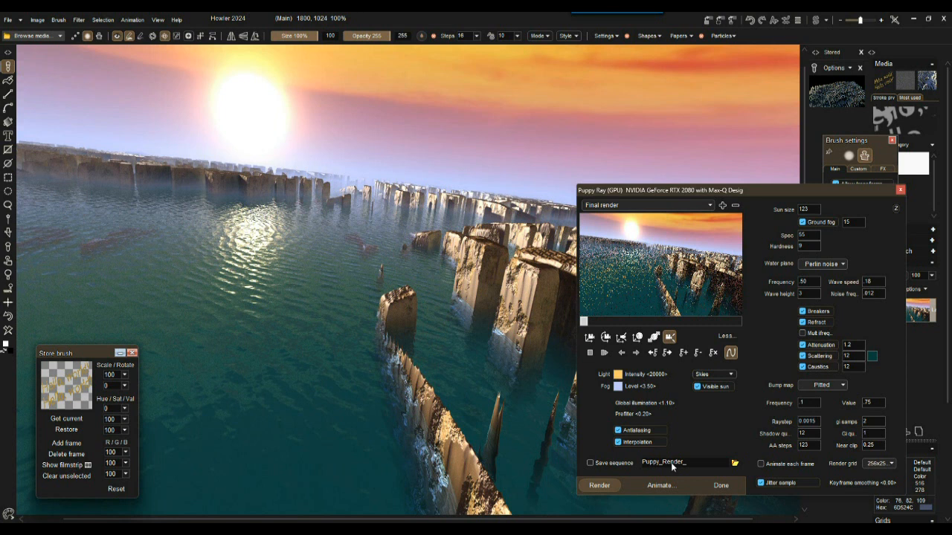
left_click(721, 485)
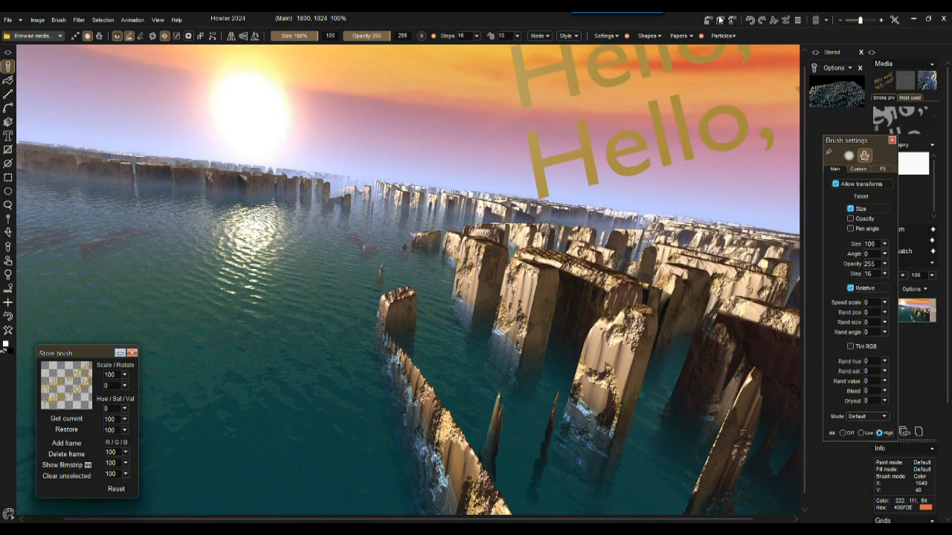
Step: Add a drop shadow to the Hello, world! brush and stamp it across the middle of the rendered landscape
left_click(65, 21)
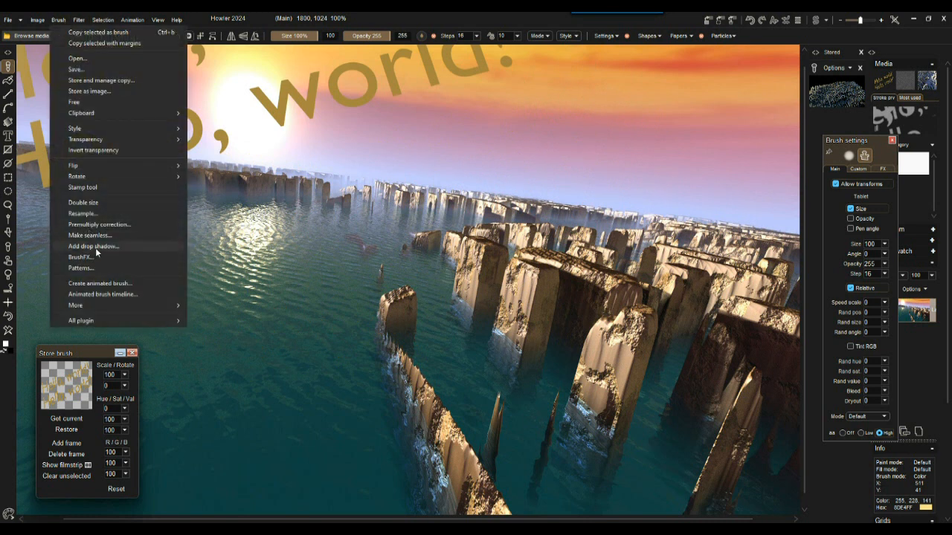
left_click(95, 248)
left_click_drag(520, 279, 527, 291)
left_click(410, 320)
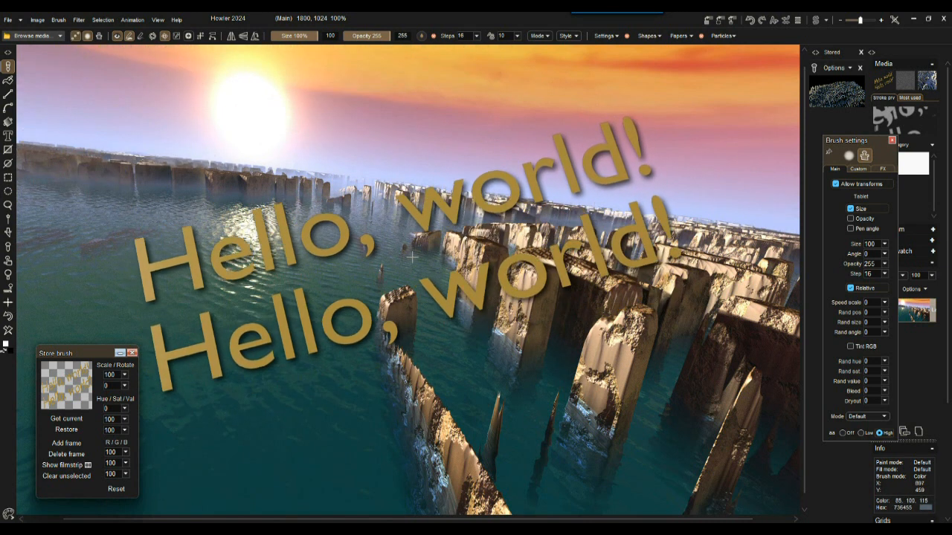
left_click(398, 257)
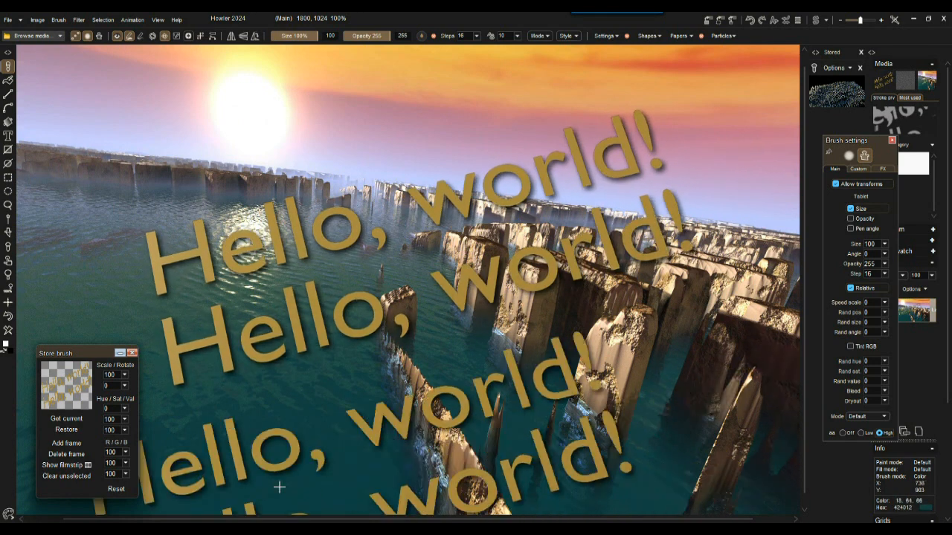
Step: Create a new 8-frame animation at 24 fps from the black canvas
left_click(119, 353)
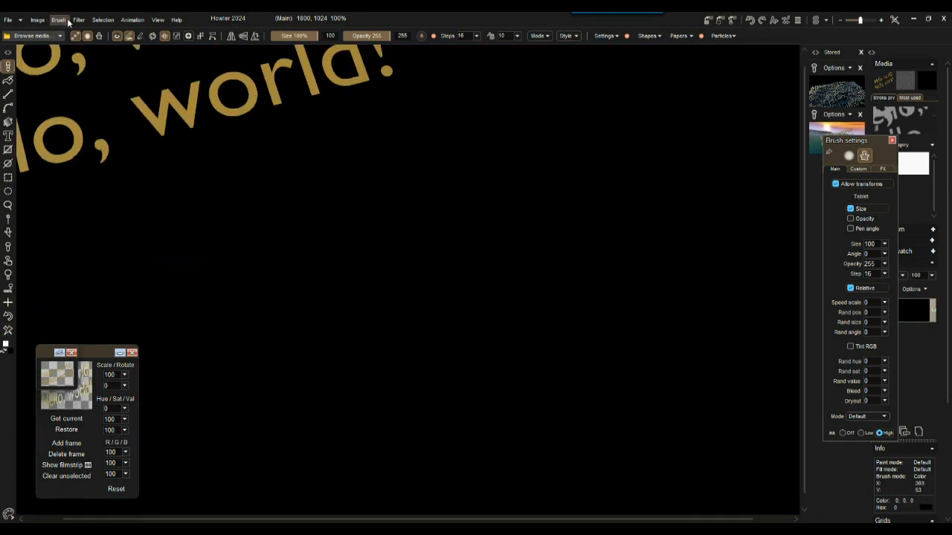
left_click(132, 20)
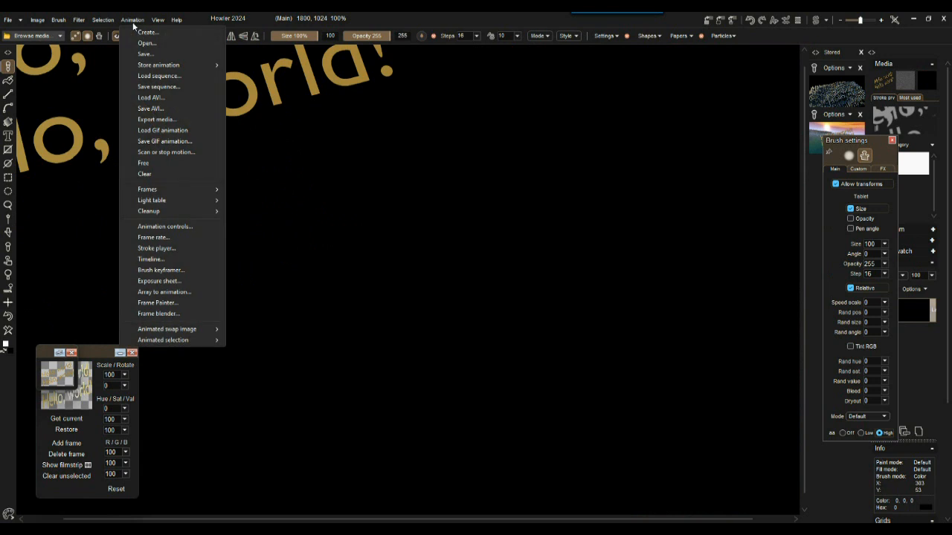
mouse_move(156, 68)
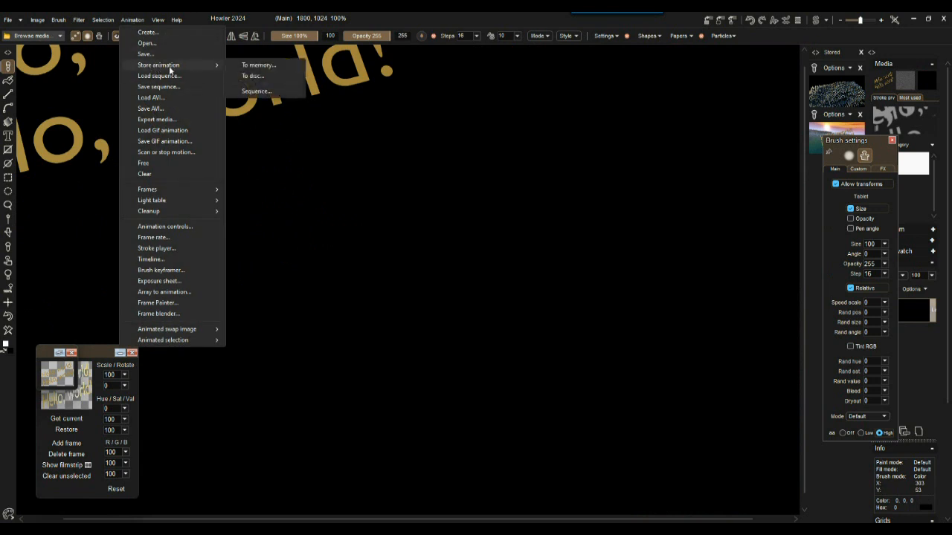
left_click(148, 32)
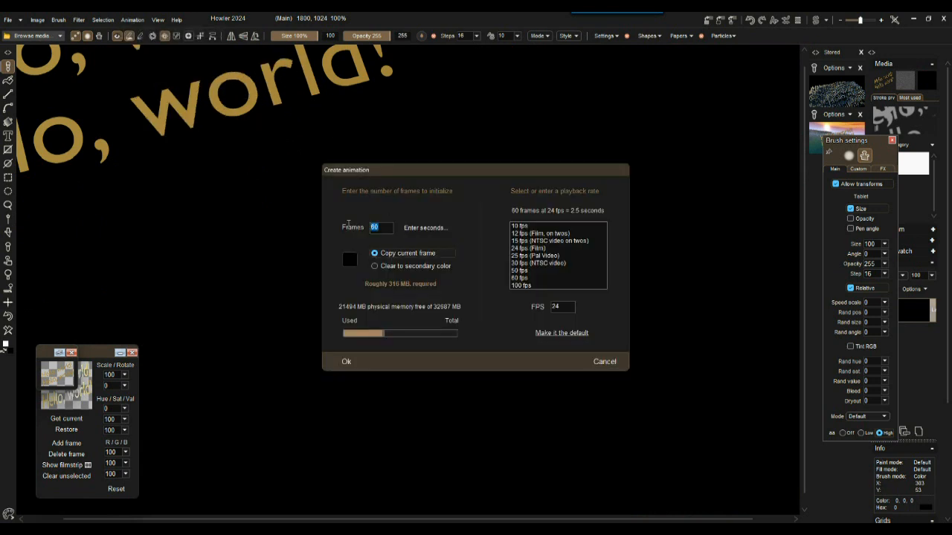
left_click(346, 362)
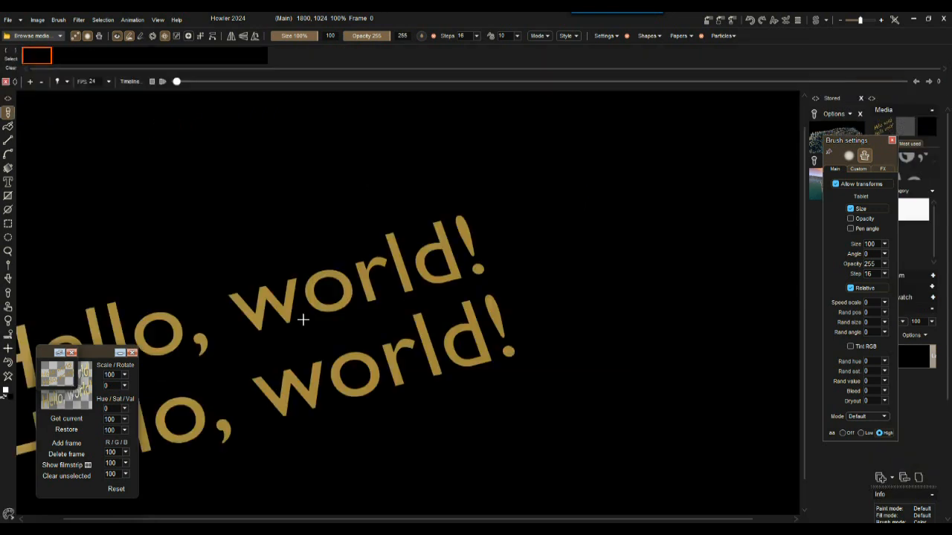
Step: Render the animated Hello, world! brush across all frames with the Brush keyframer and play the animation
left_click_drag(316, 38, 317, 37)
left_click(132, 20)
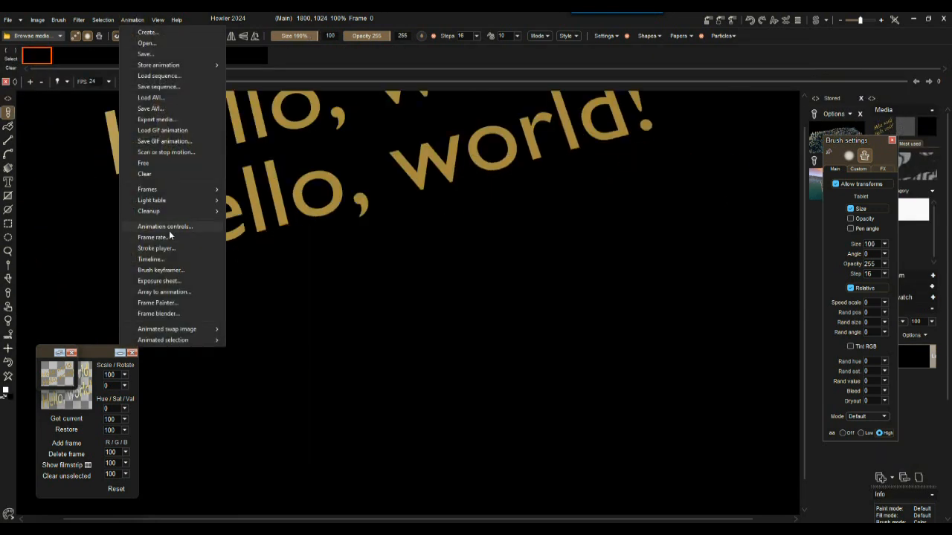
left_click(160, 270)
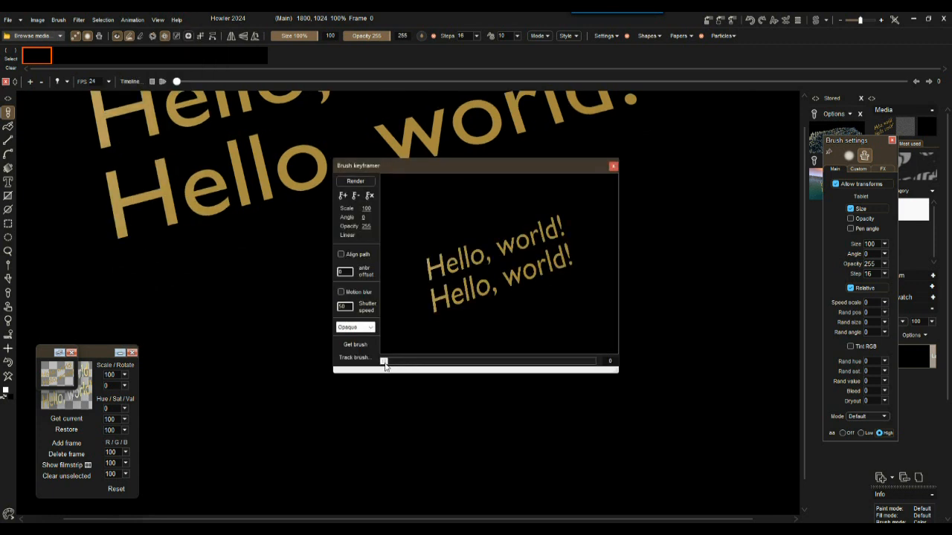
left_click(356, 182)
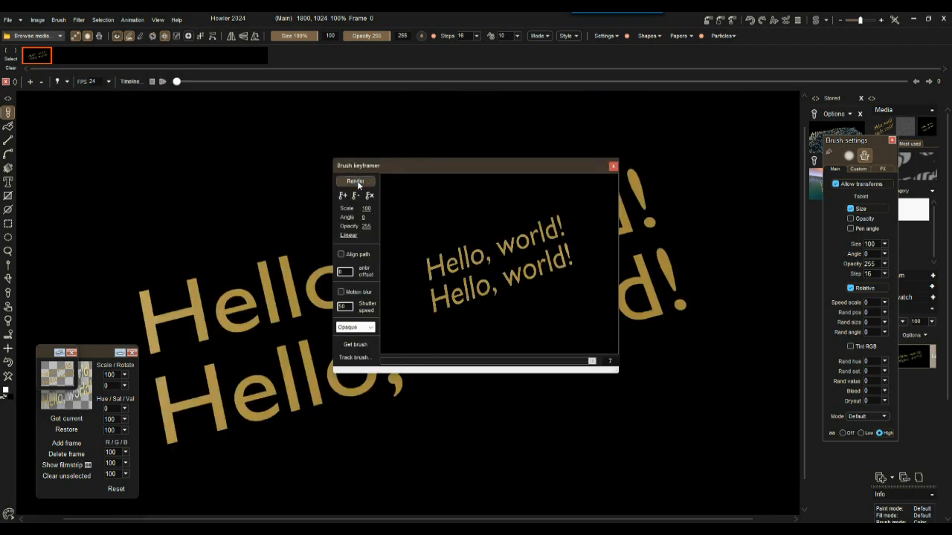
left_click(612, 165)
left_click(163, 82)
left_click(162, 83)
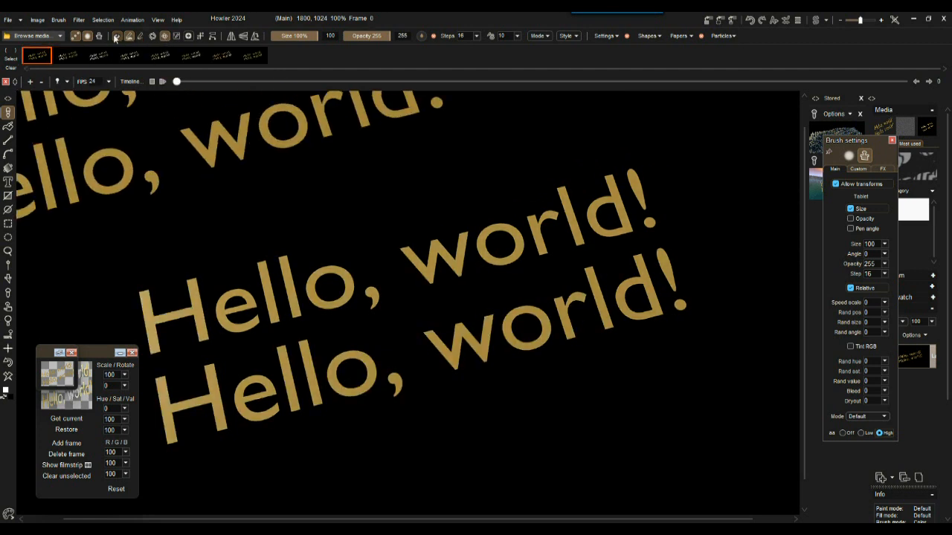
Step: Store the animation in memory and minimize the stored brush windows out of the way
left_click(132, 20)
mouse_move(178, 64)
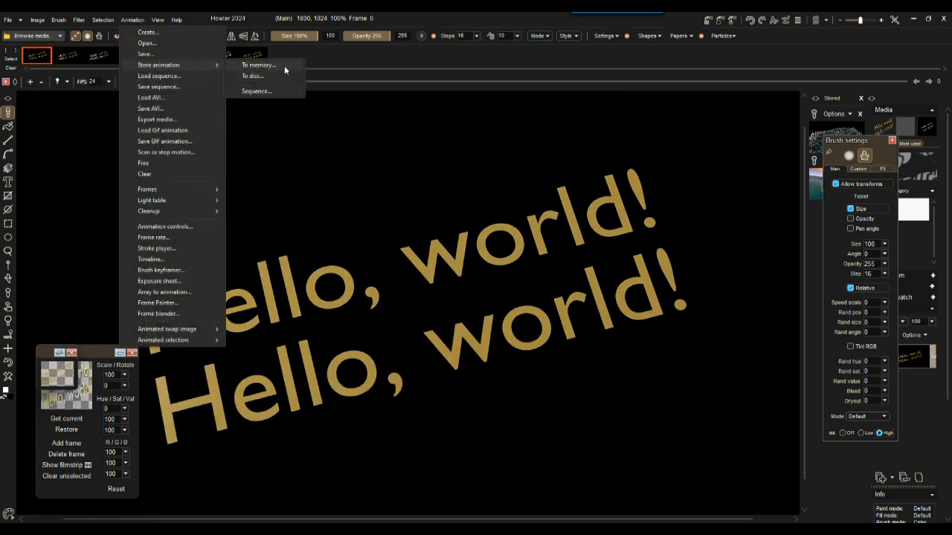
left_click(254, 66)
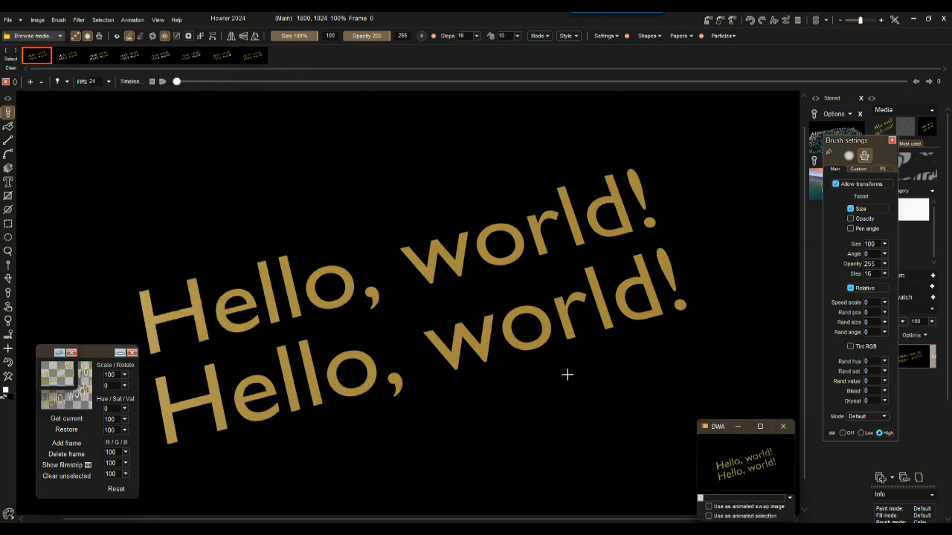
left_click(132, 354)
left_click_drag(44, 356, 69, 482)
mouse_move(175, 81)
left_mouse_down()
mouse_move(937, 112)
mouse_move(70, 62)
mouse_move(384, 88)
mouse_move(178, 82)
left_mouse_up()
Step: Start a dry run of the Motion prediction module with 12 tweens and scanning for dropped frames off
left_click(78, 19)
mouse_move(108, 194)
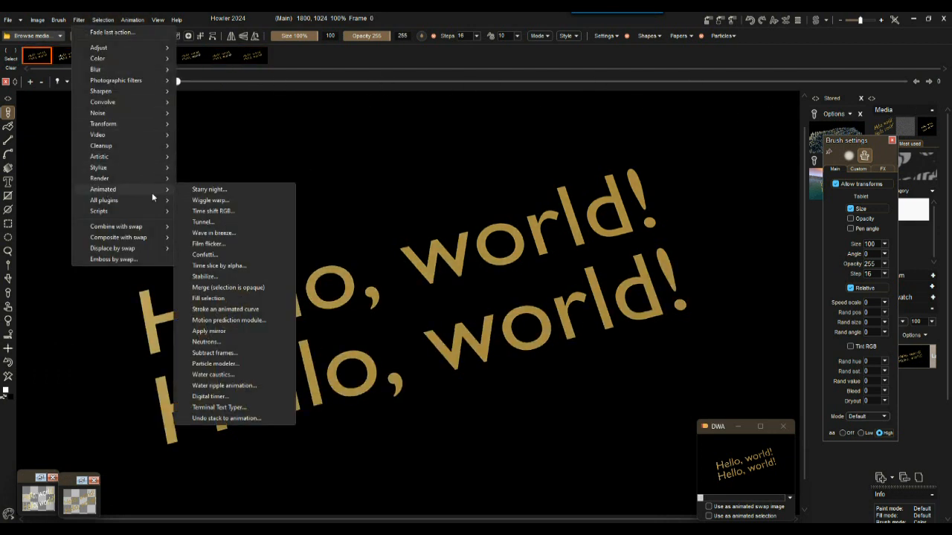
left_click(223, 320)
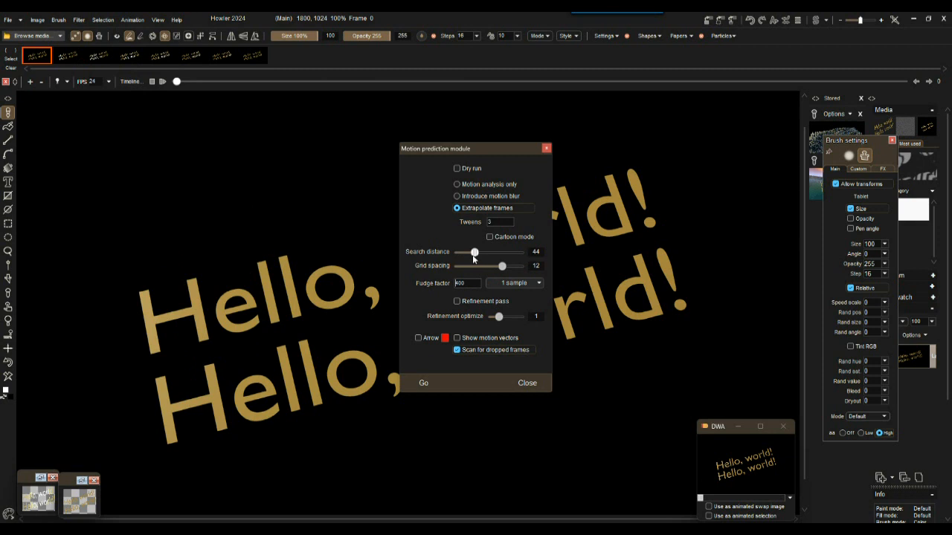
type("12")
left_click(423, 383)
left_click(466, 301)
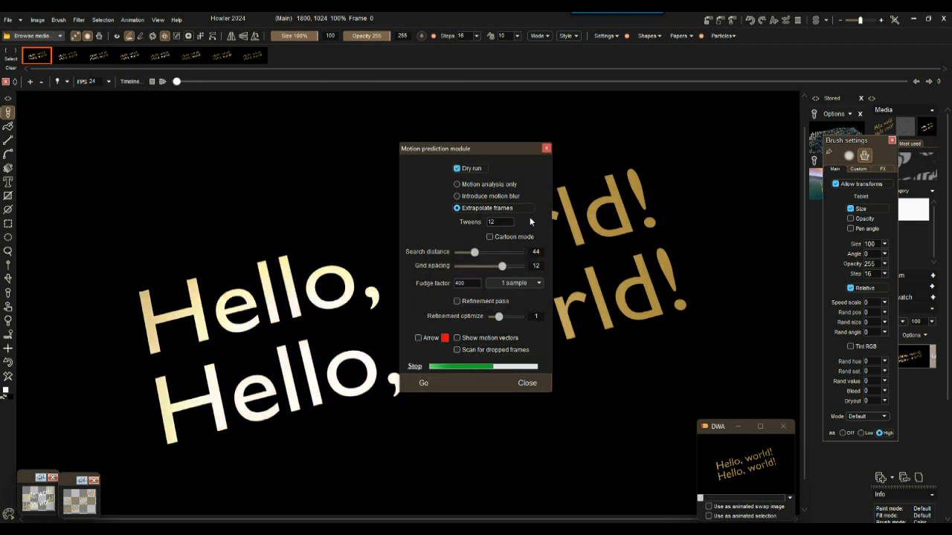
Step: Turn on the refinement pass, set the fudge factor to 1, and generate the in-between frames with dry run off
left_click(467, 302)
left_click(441, 284)
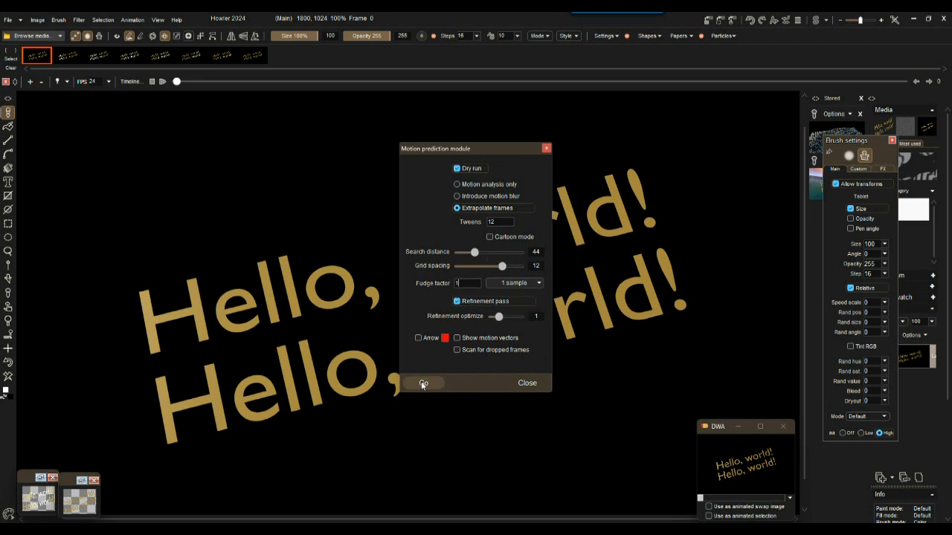
left_click(457, 168)
left_click(423, 383)
left_click(460, 301)
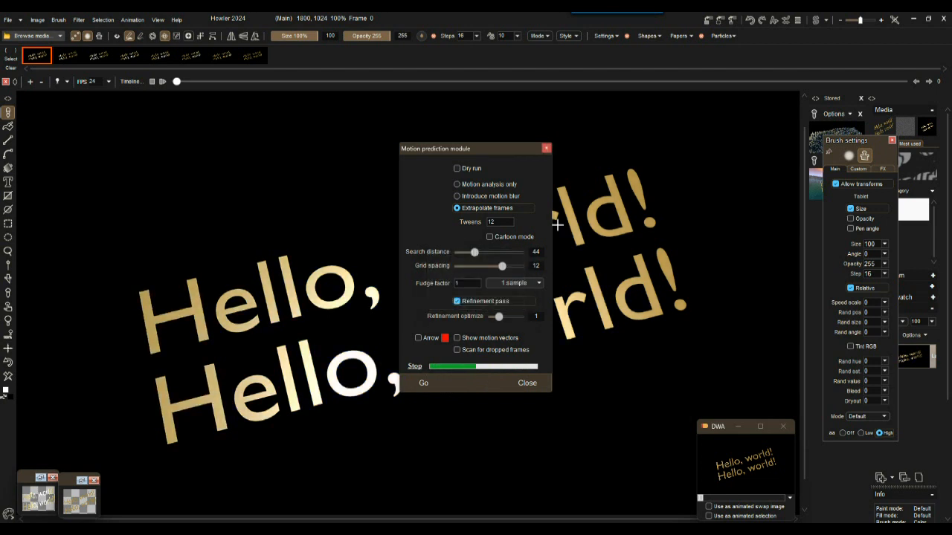
left_click_drag(480, 151, 748, 135)
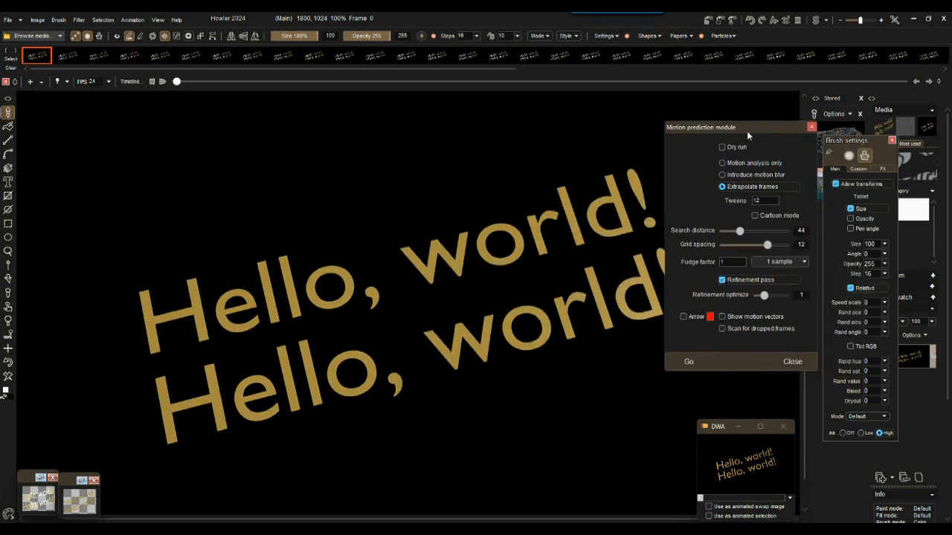